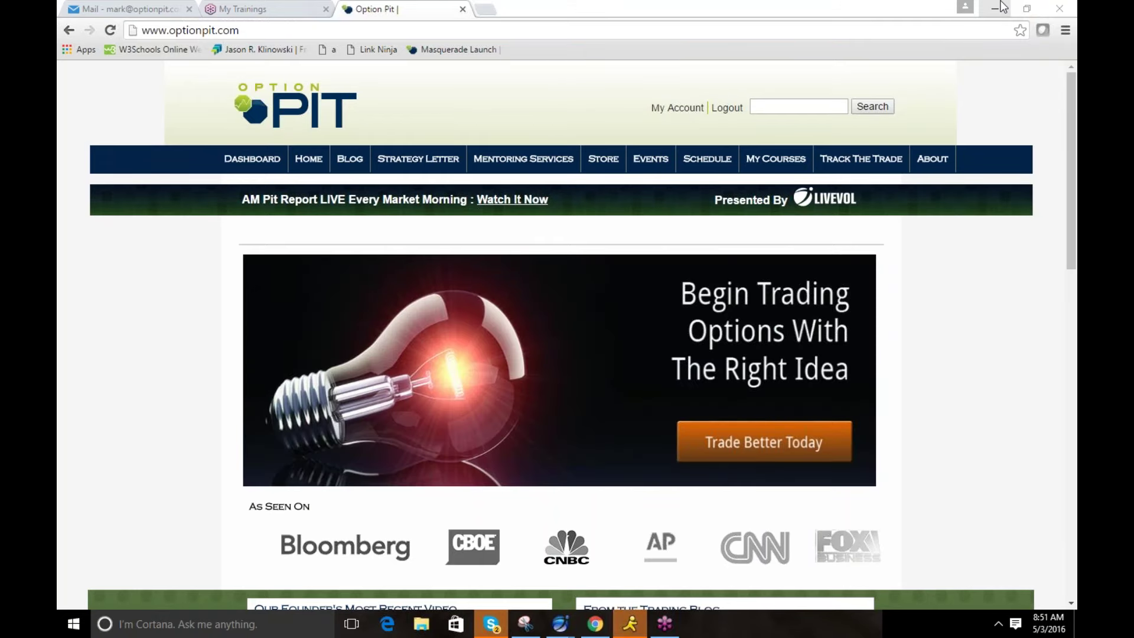
# - Minimize the Chrome window showing optionpit.com to reveal the LiveVol X workspace
pyautogui.click(1001, 7)
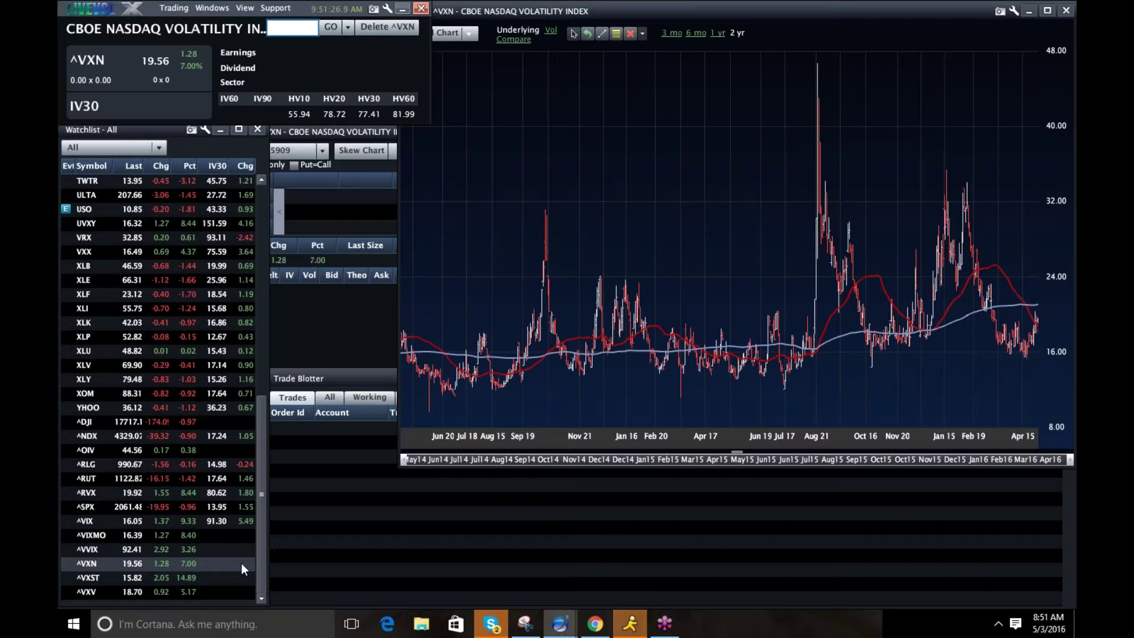
# - Replace ^VXN with the CBOE Volatility Index by entering vix in the symbol box
pyautogui.click(241, 564)
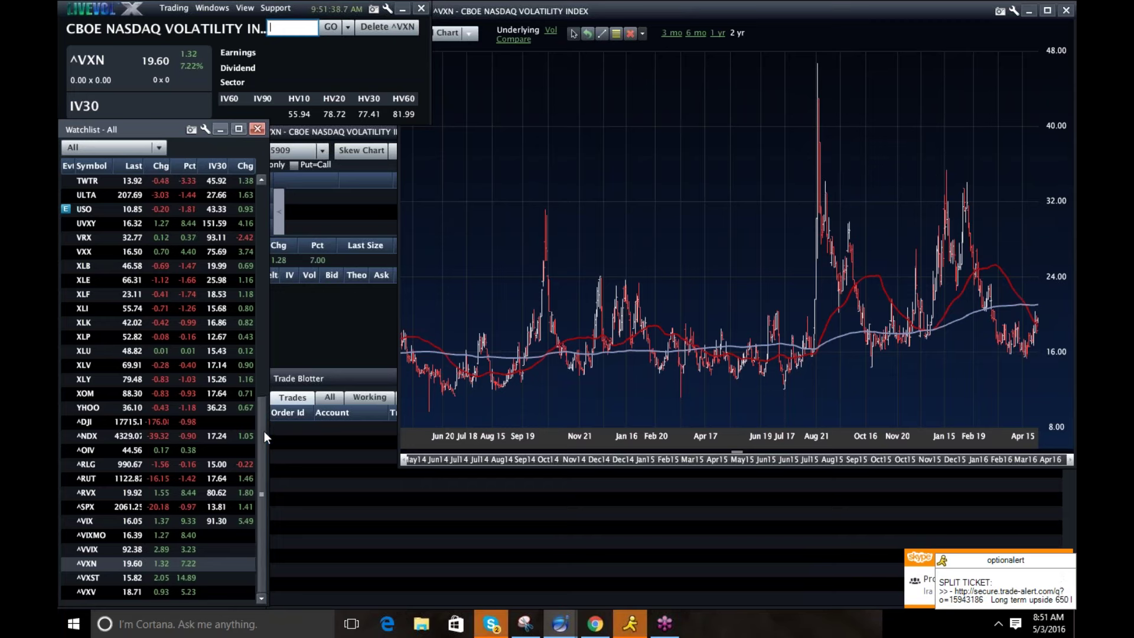
pyautogui.moveTo(264, 431); pyautogui.dragTo(260, 176)
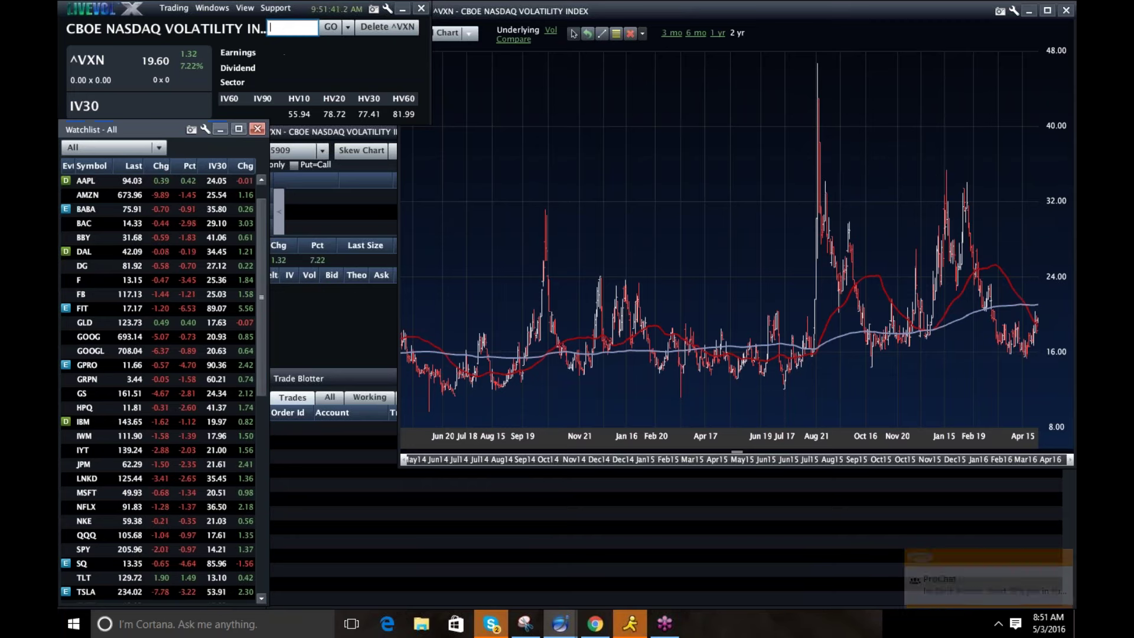
pyautogui.click(293, 27)
pyautogui.write('vix')
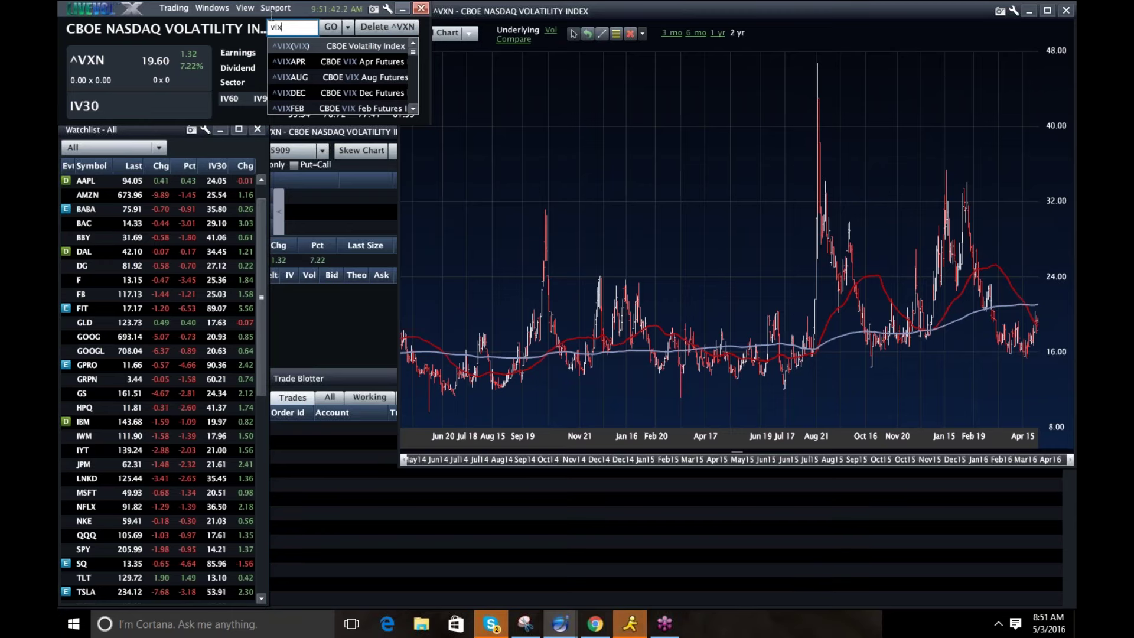
pyautogui.press('Return')
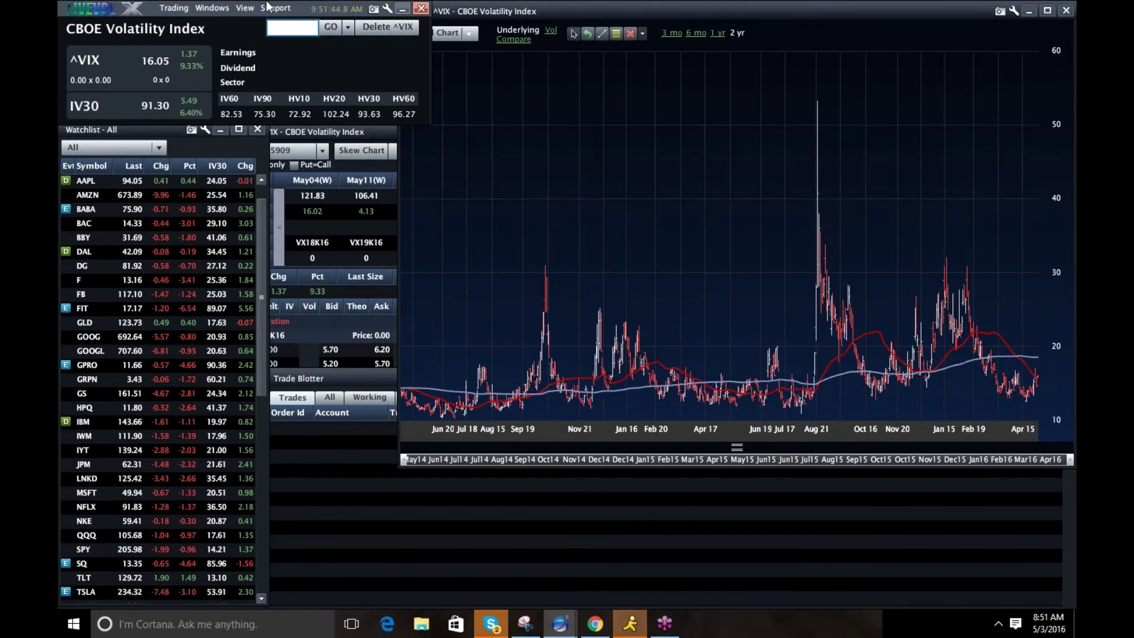
# - Open the ^VIX futures table, move it to the top, and sort by earliest settlement
pyautogui.click(243, 9)
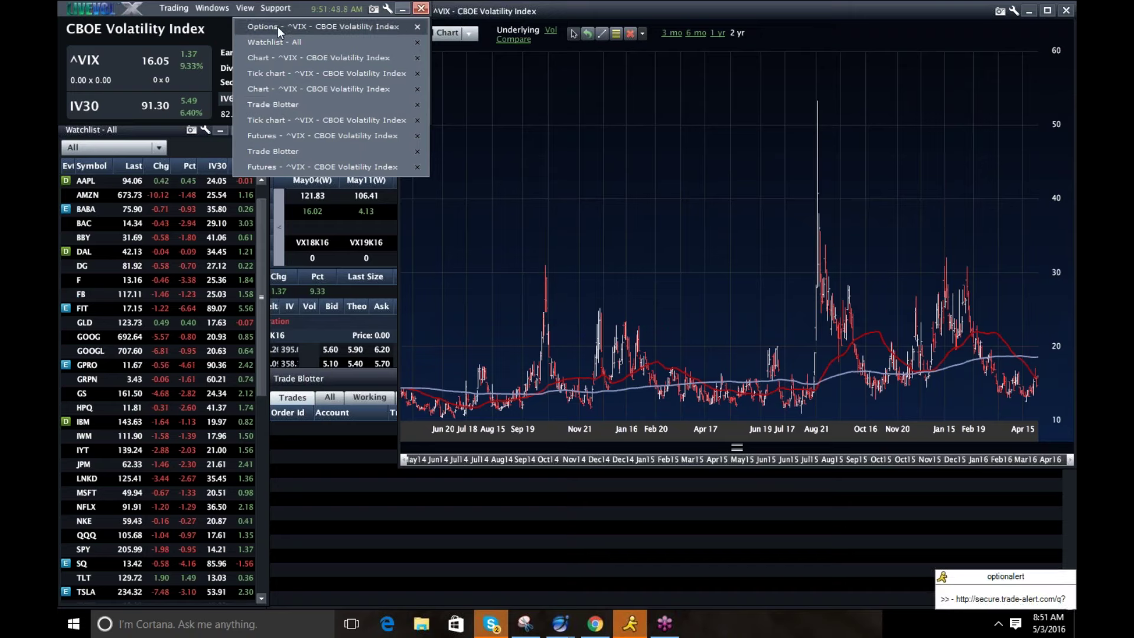
pyautogui.click(299, 135)
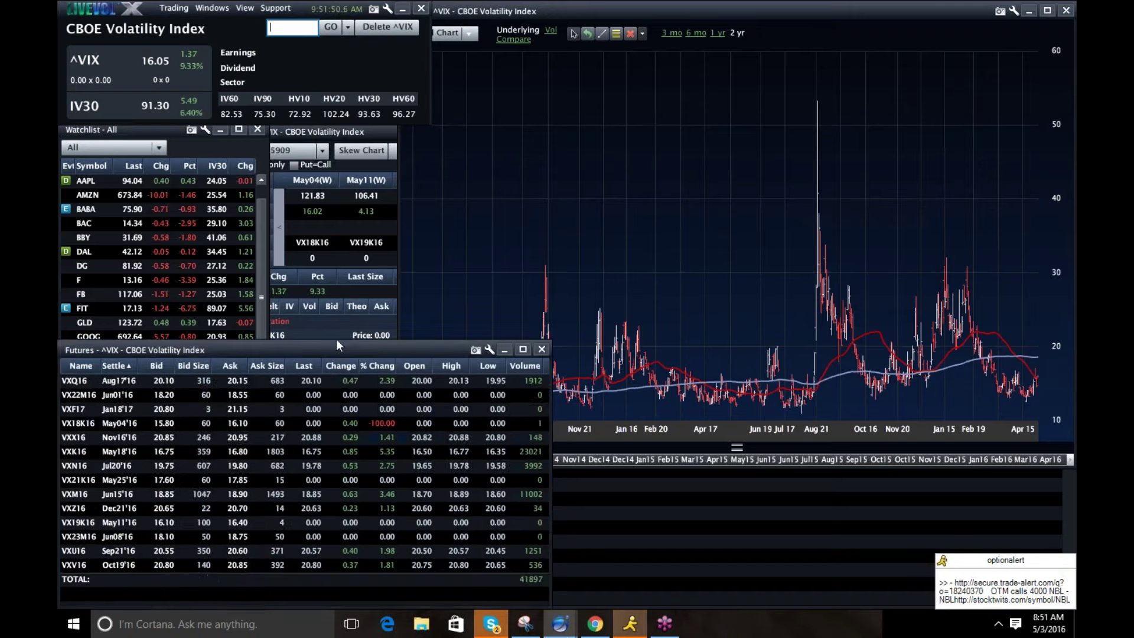
pyautogui.moveTo(348, 349); pyautogui.dragTo(598, 93)
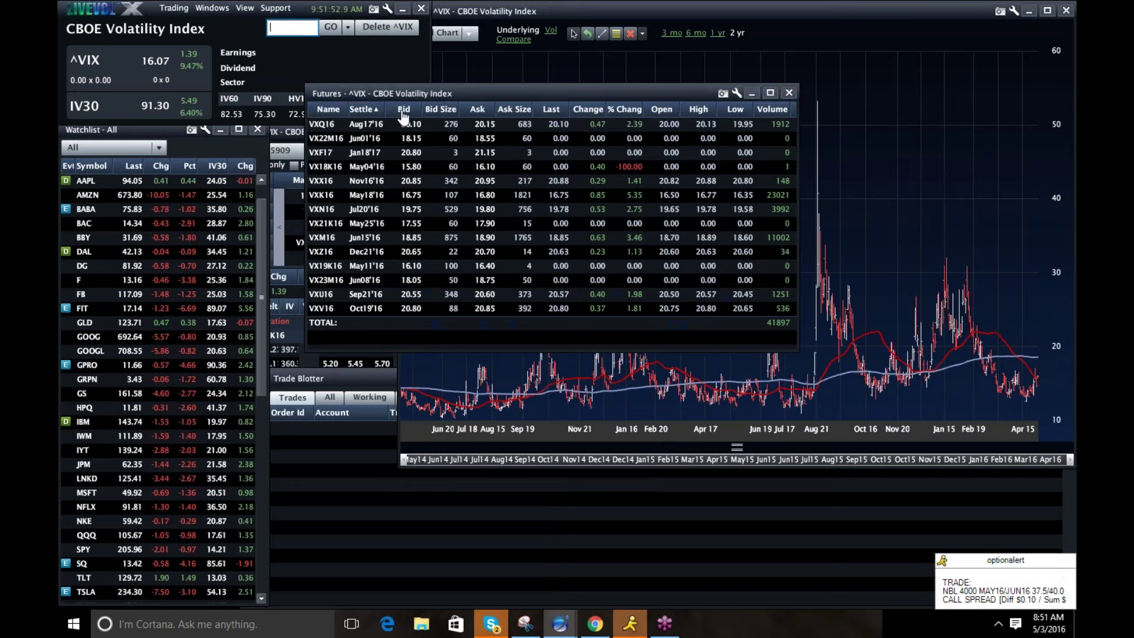
pyautogui.click(366, 110)
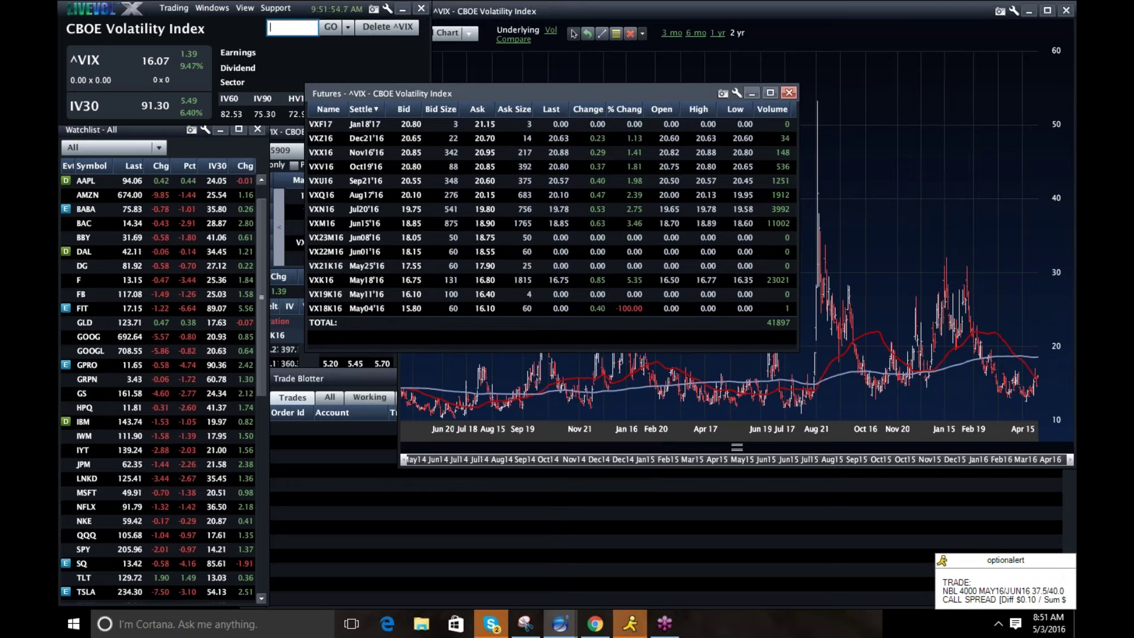
pyautogui.click(366, 109)
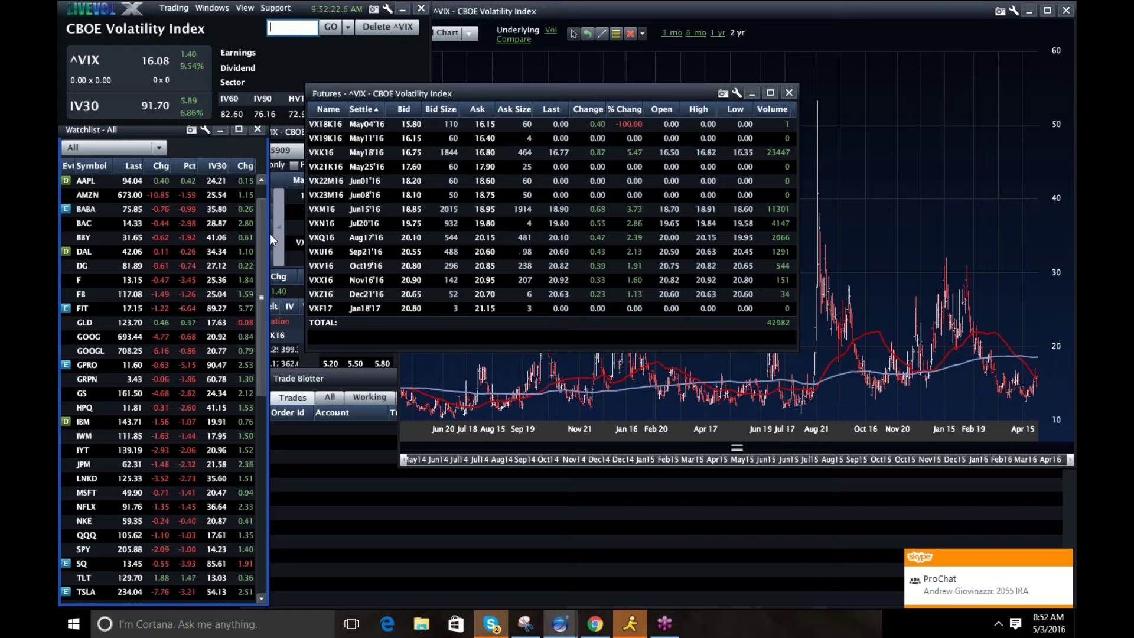
# - Bring the ^VIX price chart back in front of the futures table
pyautogui.scroll(2, 260, 231)
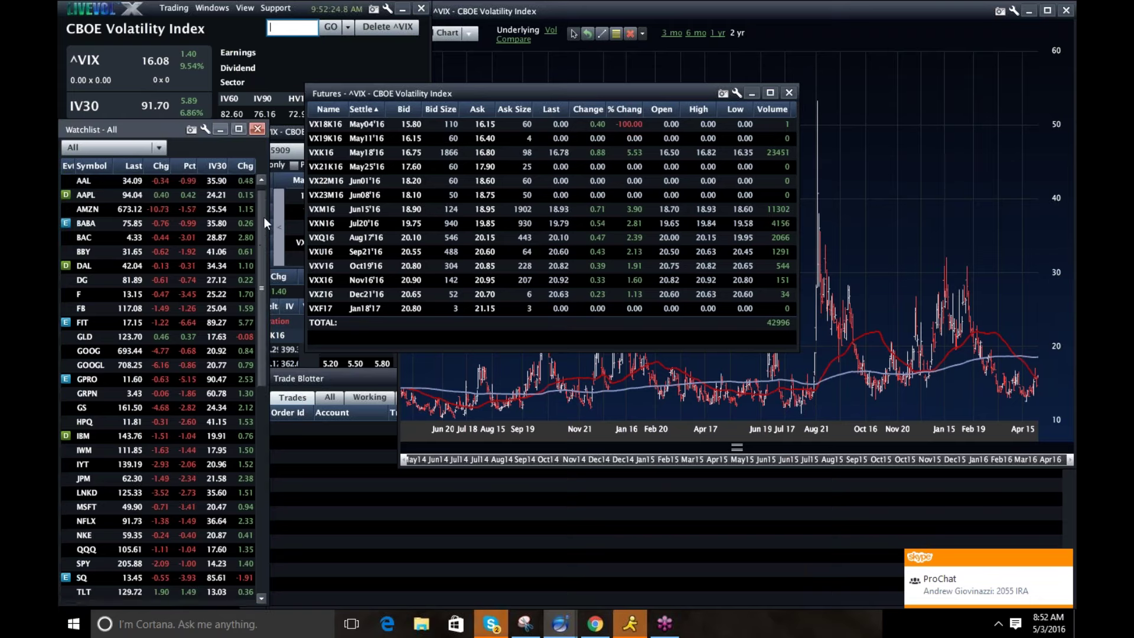
pyautogui.moveTo(266, 234); pyautogui.dragTo(262, 452)
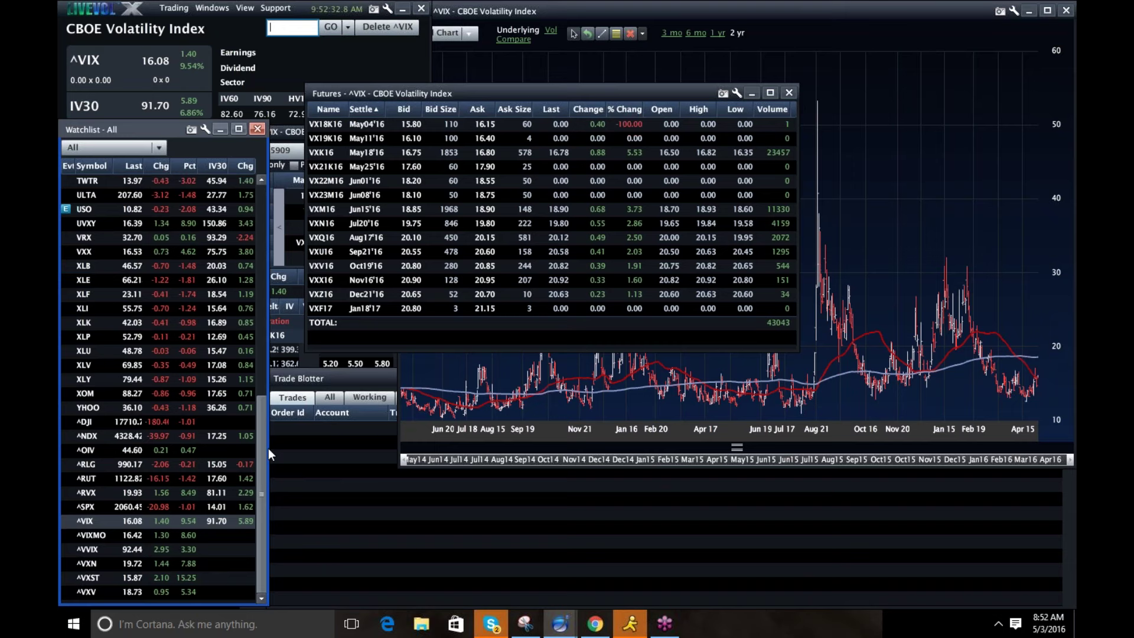
pyautogui.click(268, 448)
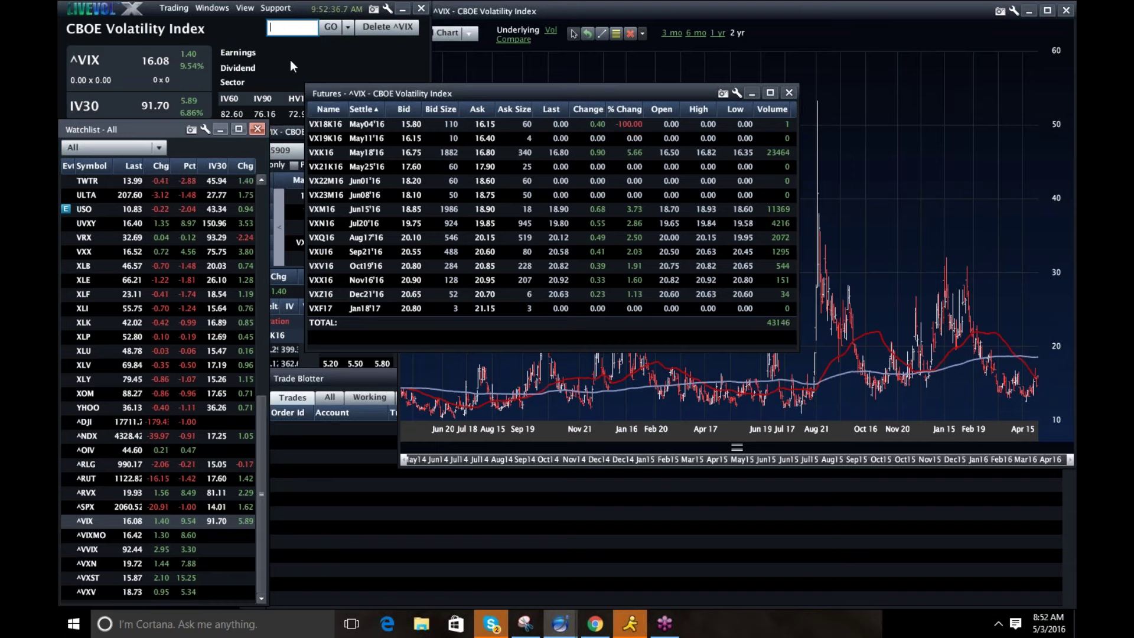
pyautogui.click(745, 9)
# - Switch the ^VIX chart to a 3-month range, review the candles, then close it
pyautogui.moveTo(744, 10); pyautogui.dragTo(470, 61)
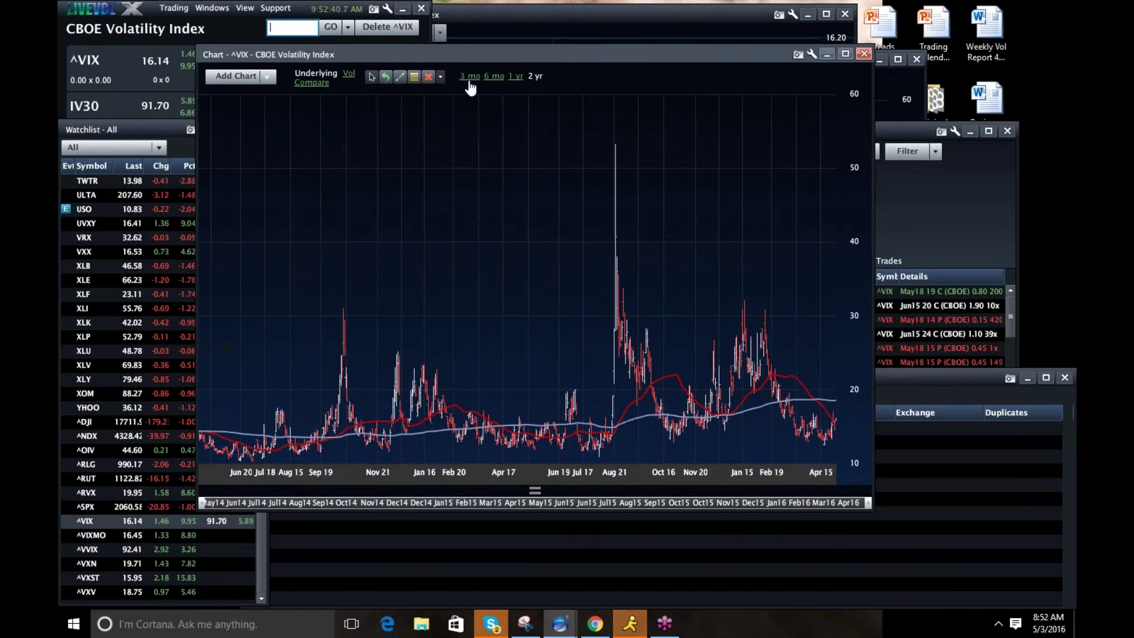
pyautogui.click(470, 76)
pyautogui.moveTo(818, 418)
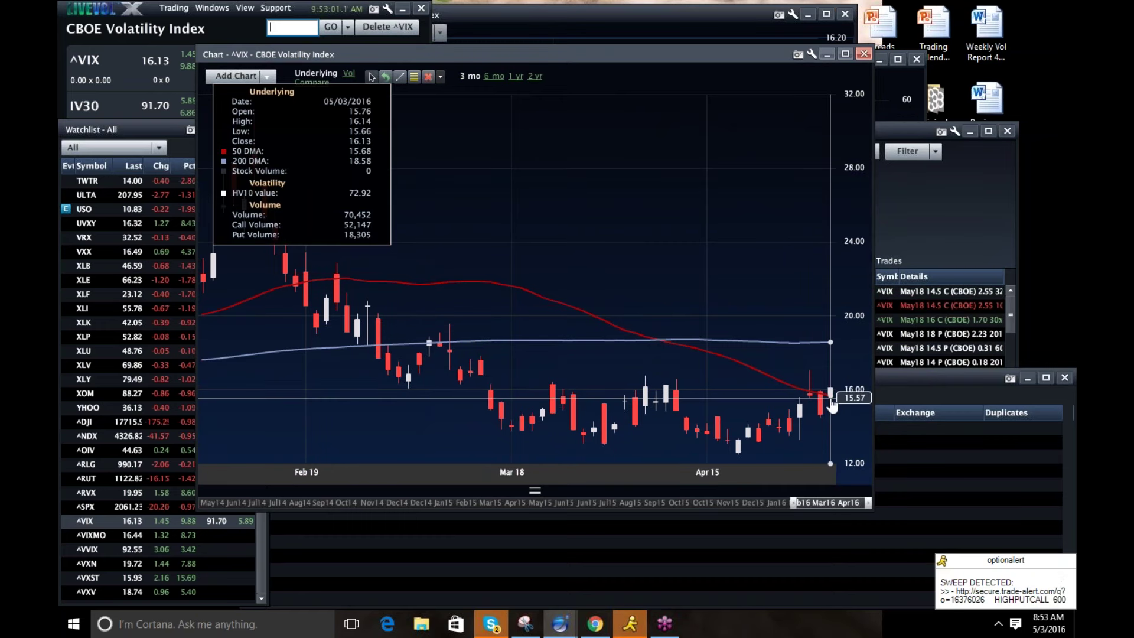
pyautogui.click(864, 54)
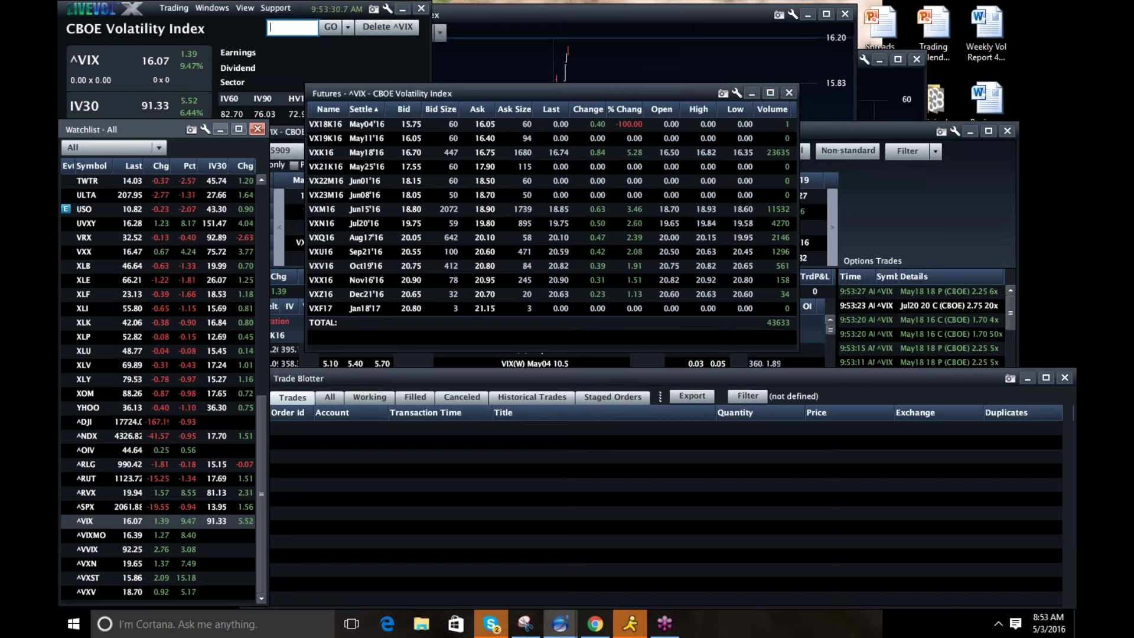
# - Load the S&P 500 index ^SPX into the workspace
pyautogui.click(591, 62)
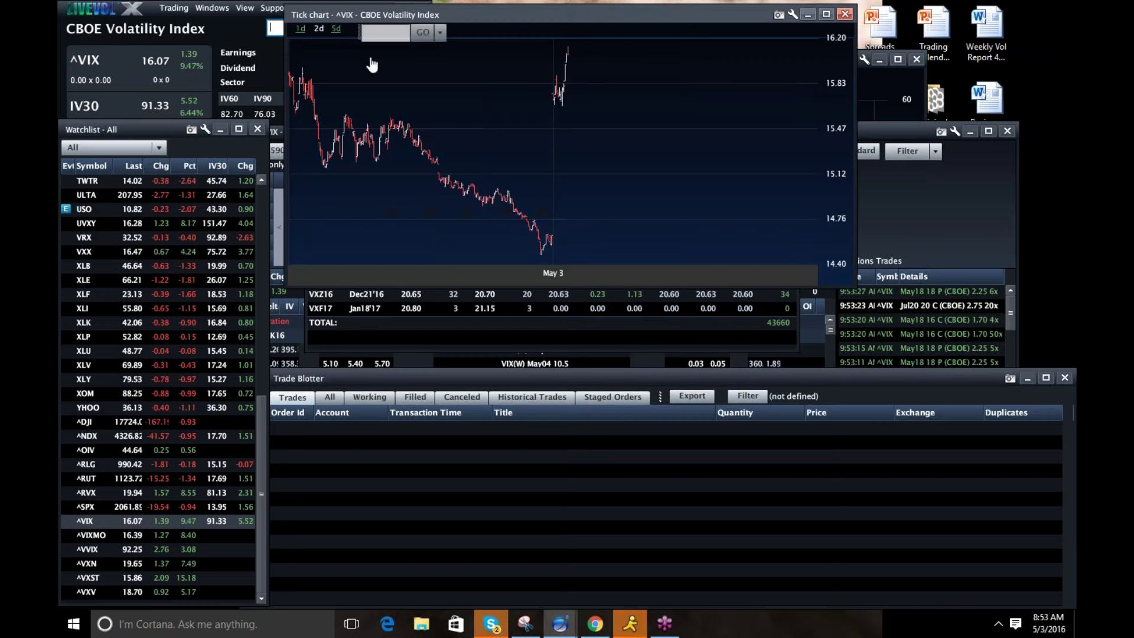
pyautogui.click(273, 28)
pyautogui.write('spx')
pyautogui.press('Return')
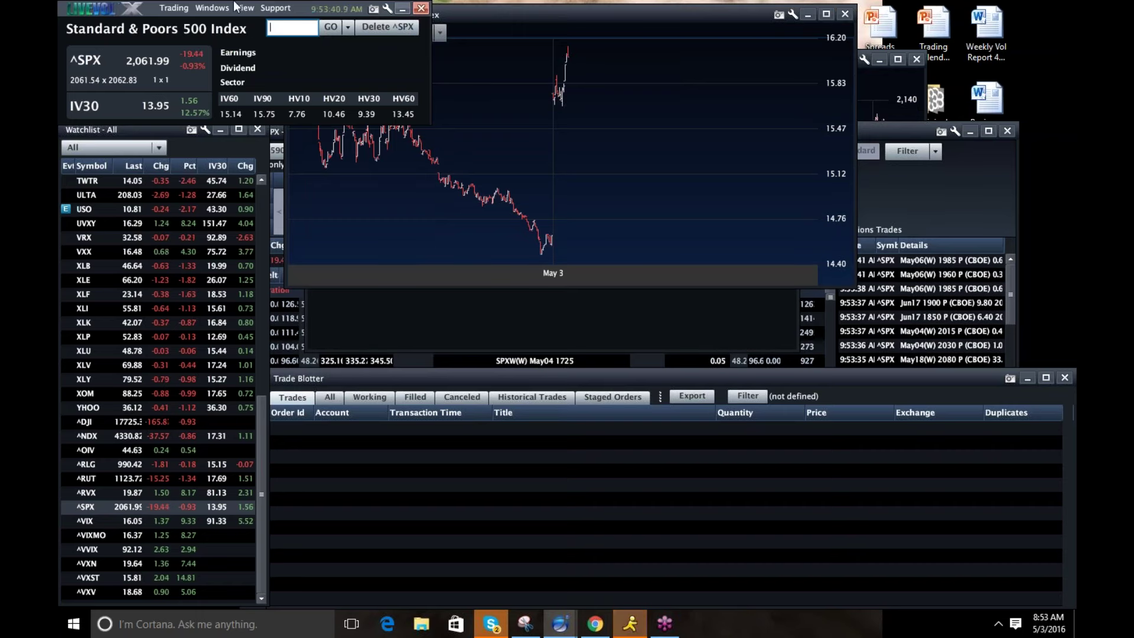
# - Show the ^SPX chart over 3 months with HV20 on and HV10 off
pyautogui.click(257, 16)
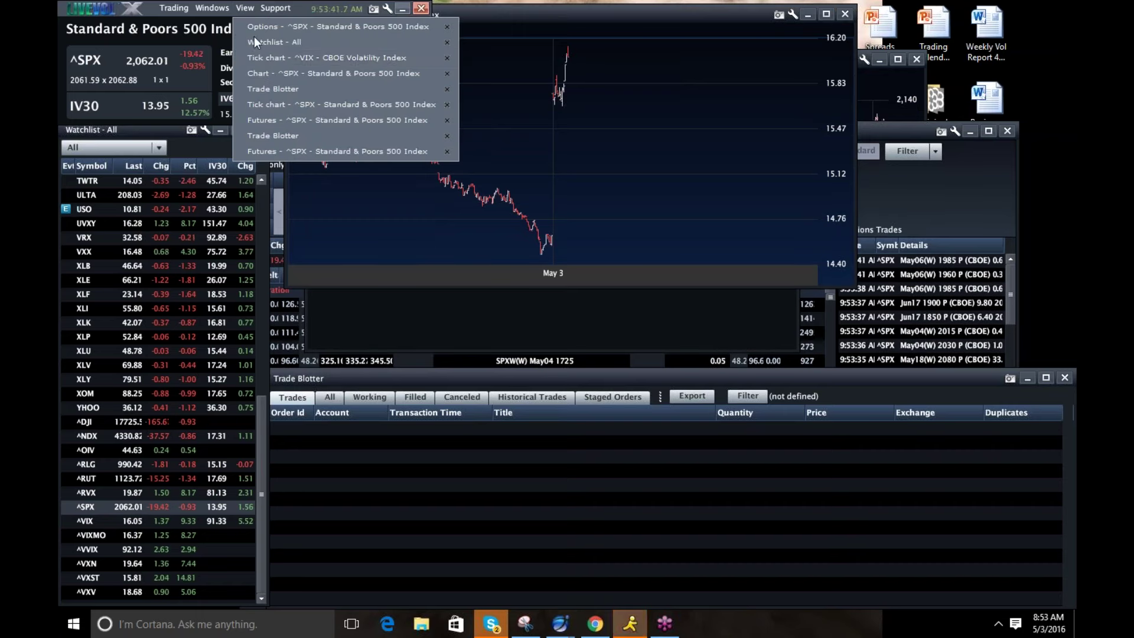
pyautogui.click(268, 78)
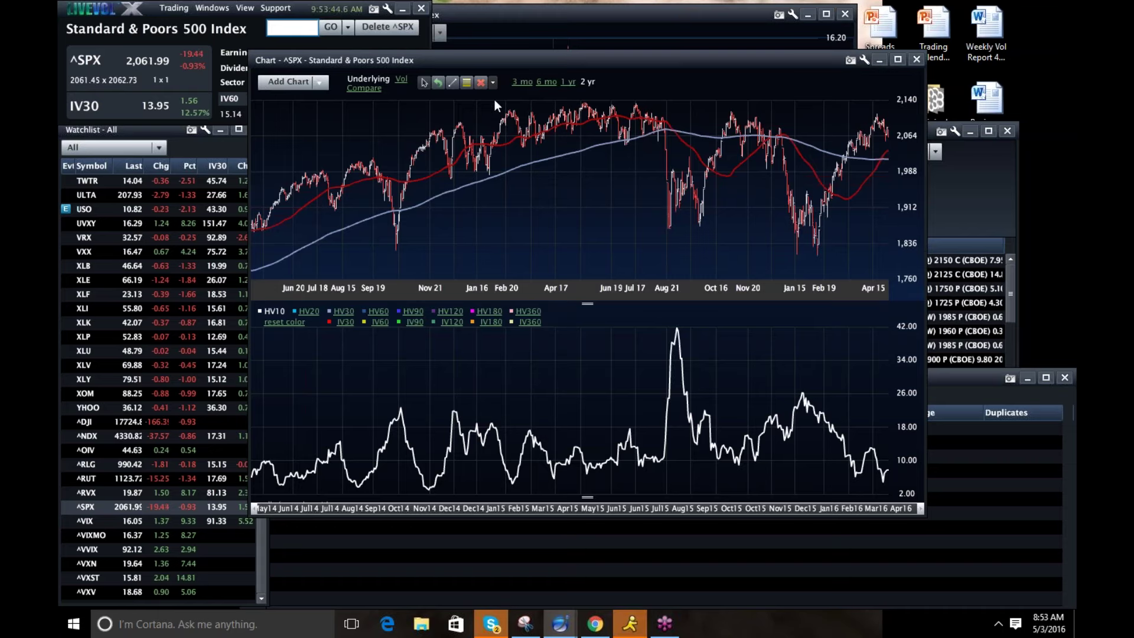
pyautogui.click(520, 83)
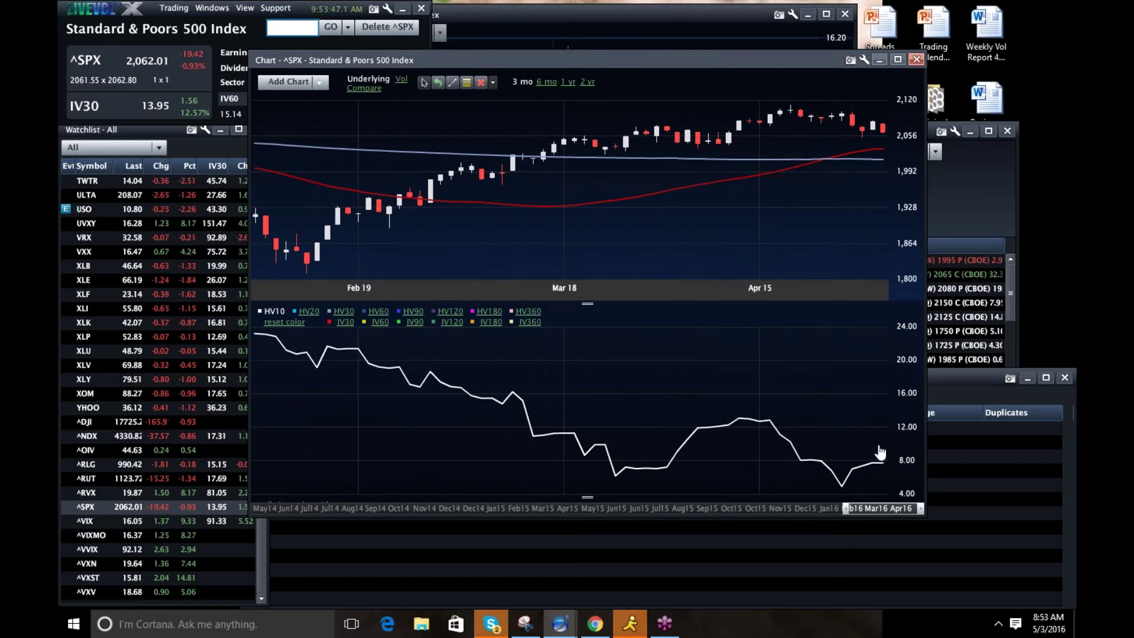
pyautogui.moveTo(882, 471)
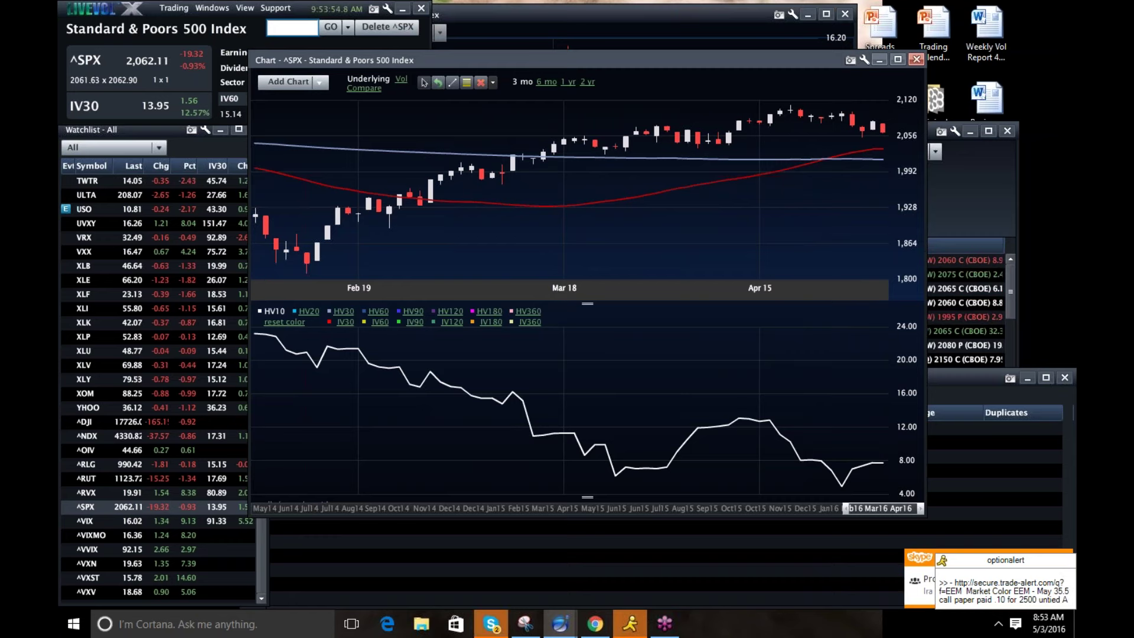
pyautogui.click(312, 313)
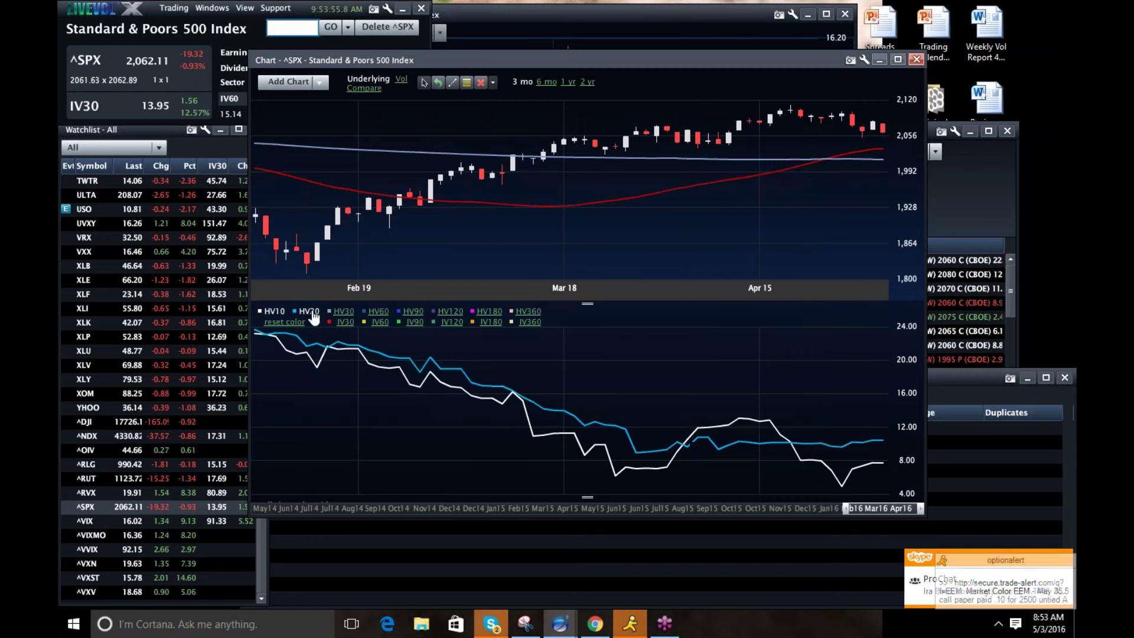
pyautogui.click(276, 312)
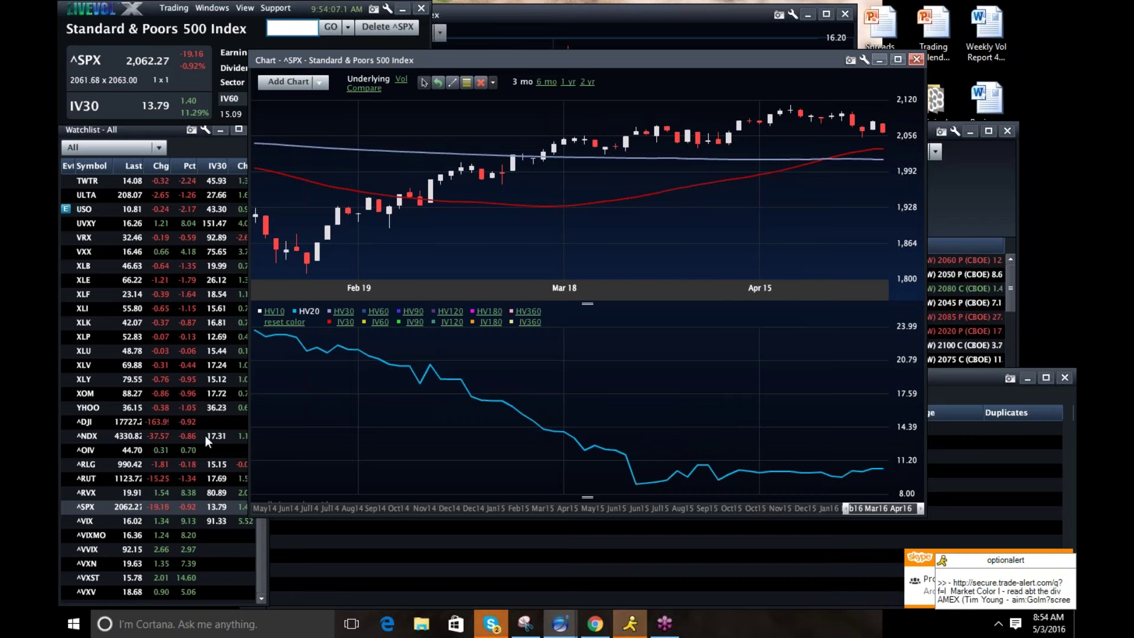
# - Load Apple (AAPL) into the quote header and chart, scrolling the watchlist to the top
pyautogui.click(297, 29)
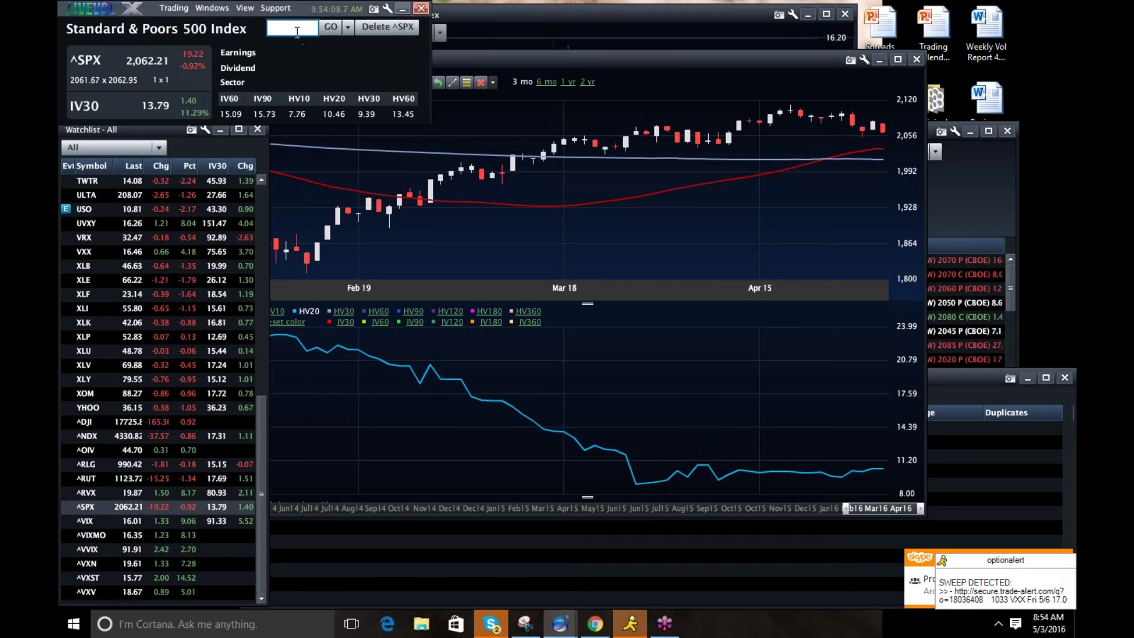
pyautogui.write('aapl')
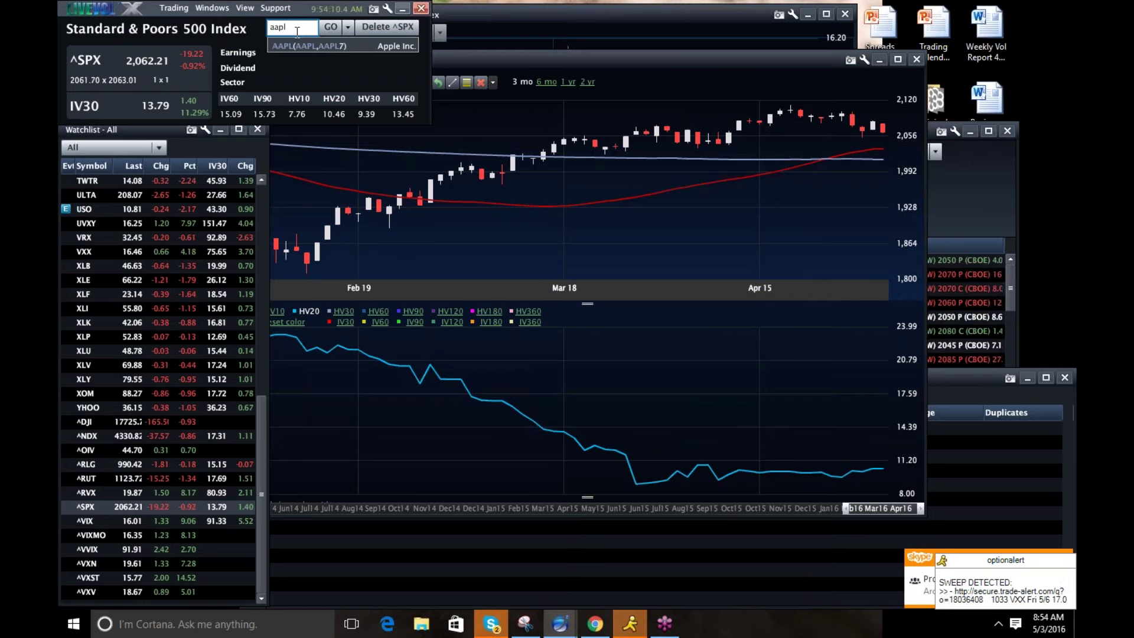
pyautogui.press('Return')
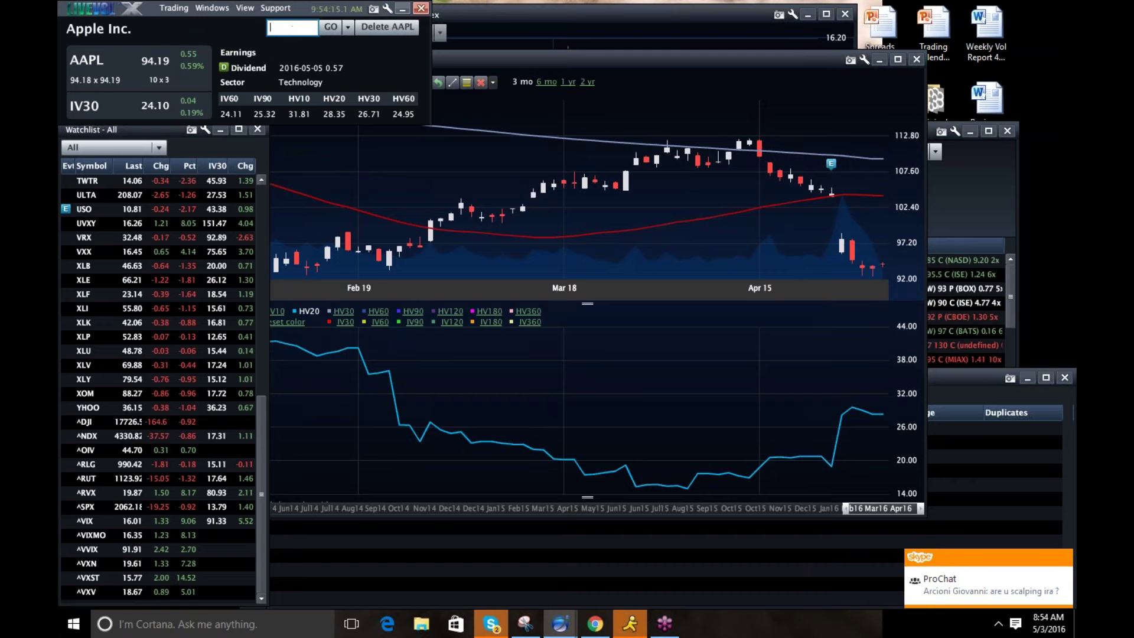
pyautogui.scroll(10, 263, 194)
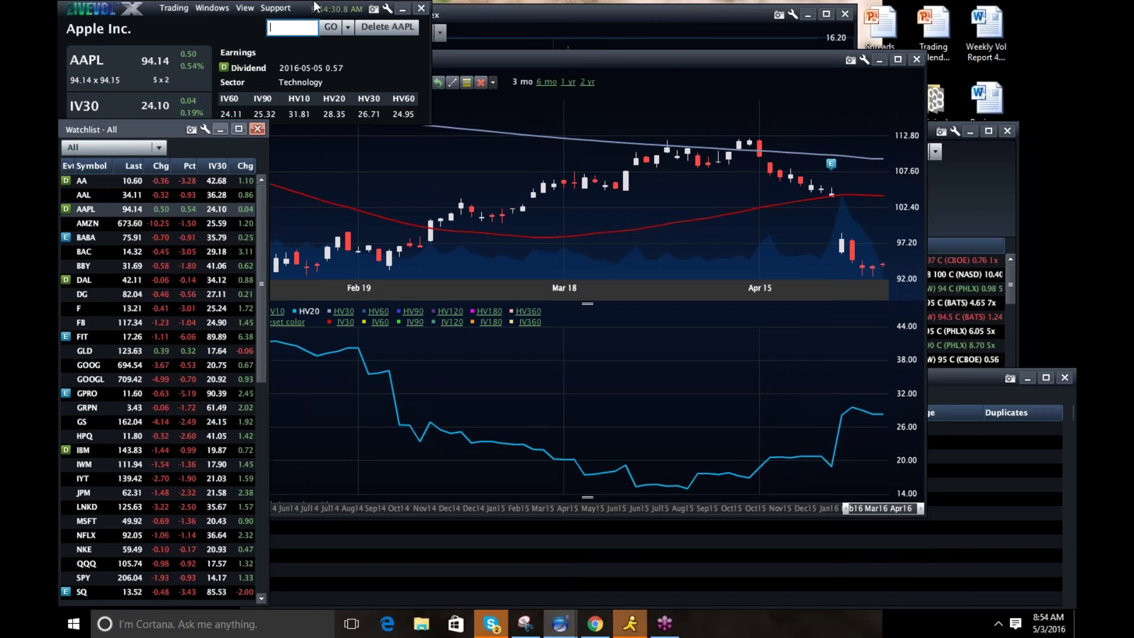
pyautogui.click(272, 29)
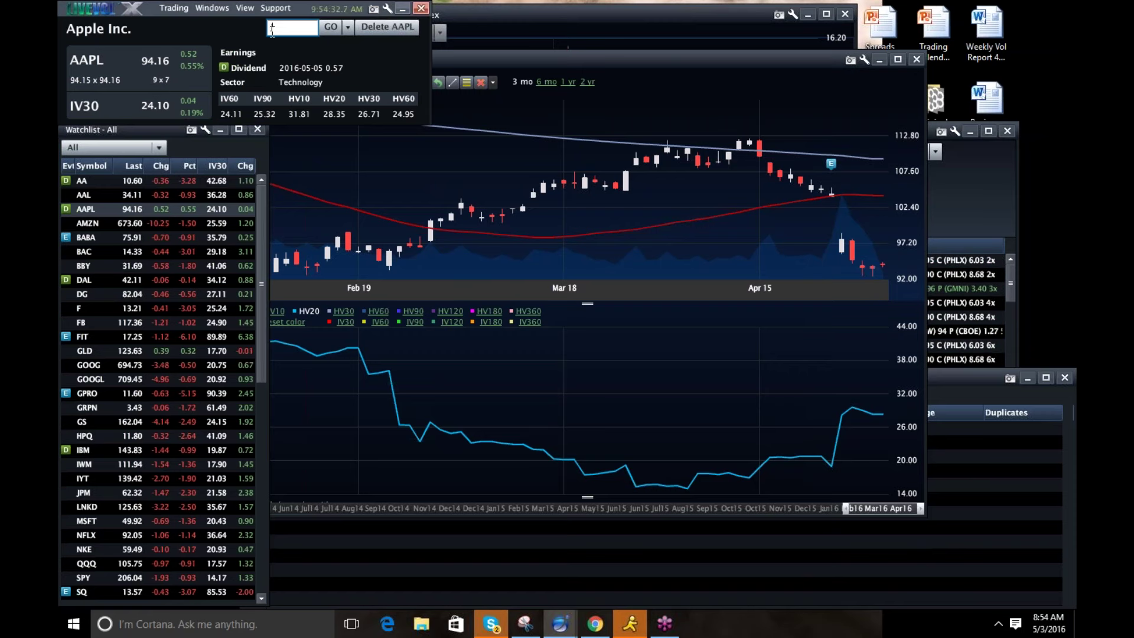
# - Step through JPM, GS and C, then narrow the watchlist to widen the chart
pyautogui.write('JPM')
pyautogui.press('Return')
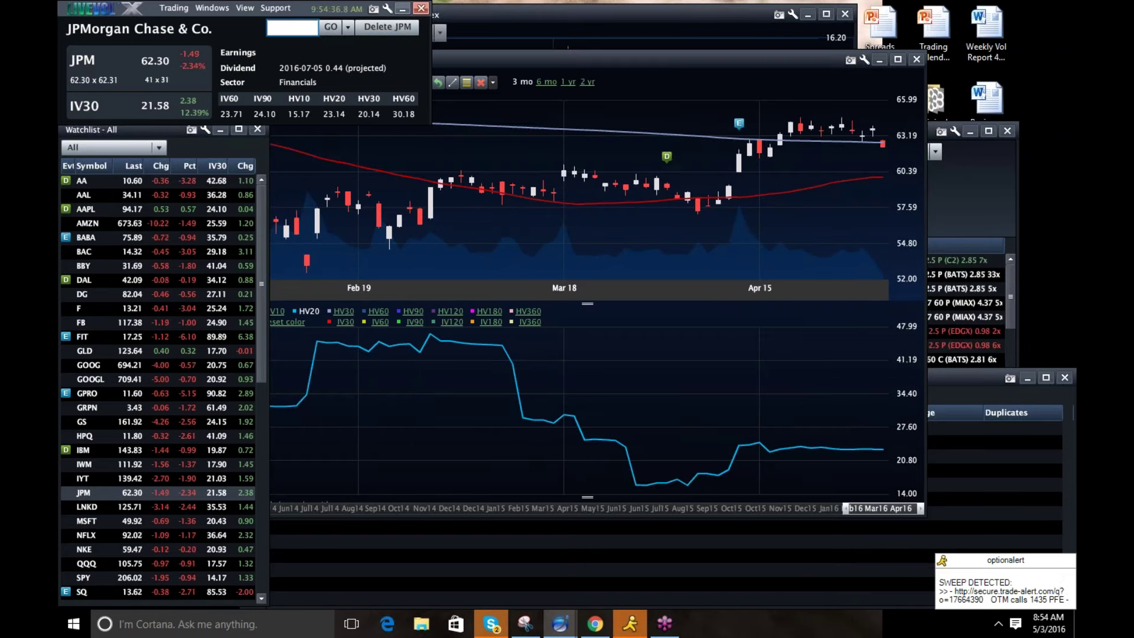
pyautogui.write('gs')
pyautogui.press('Return')
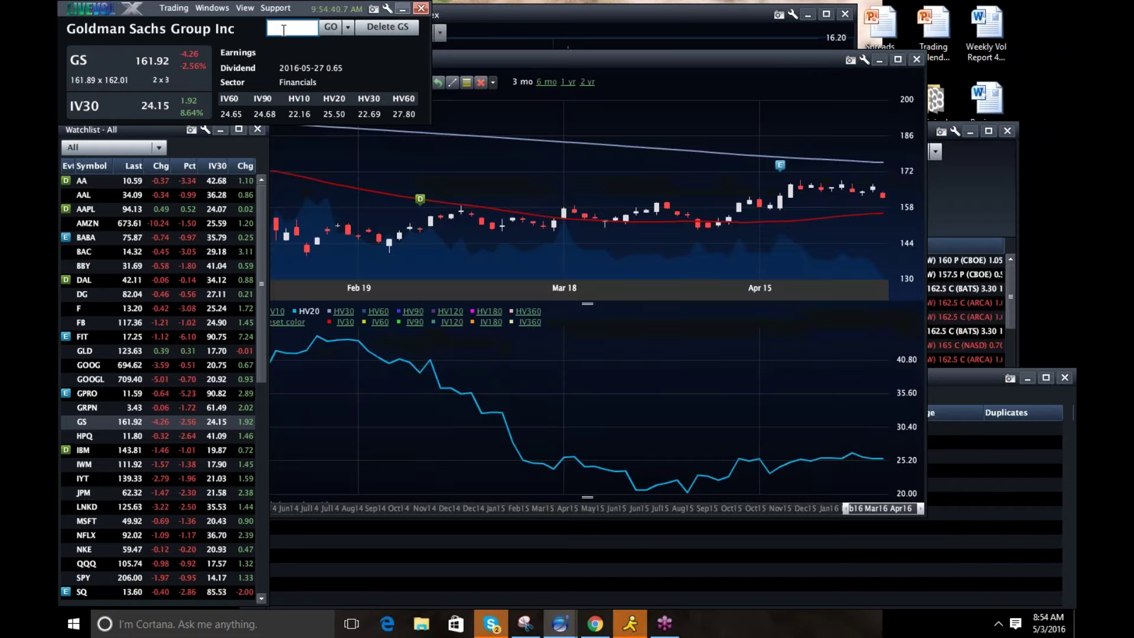
pyautogui.write('c')
pyautogui.press('Return')
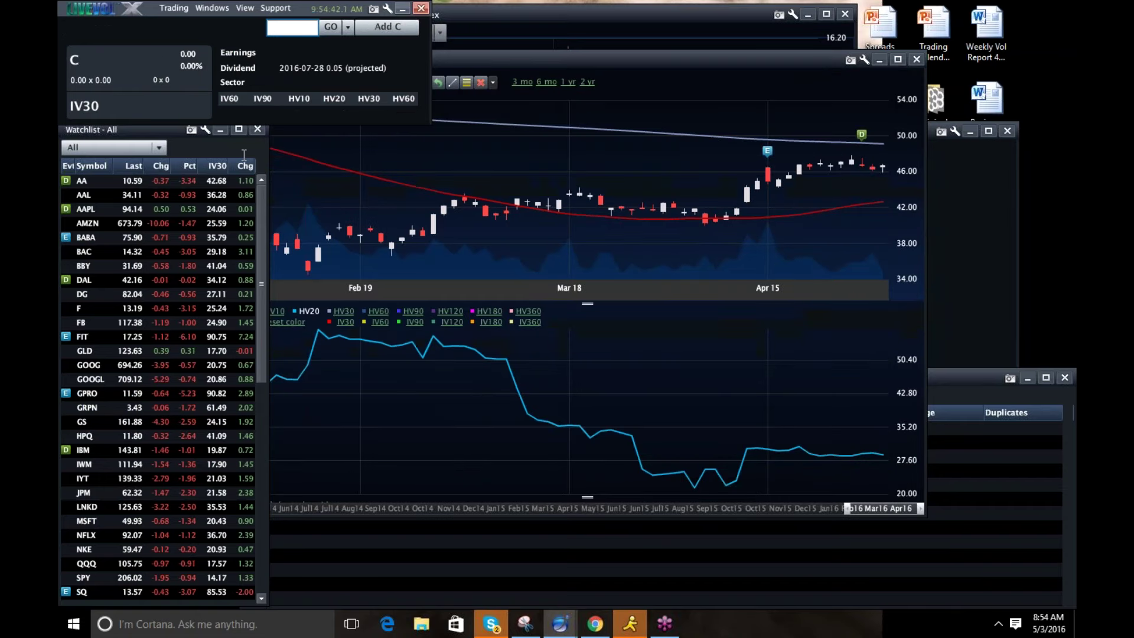
pyautogui.moveTo(267, 224); pyautogui.dragTo(244, 469)
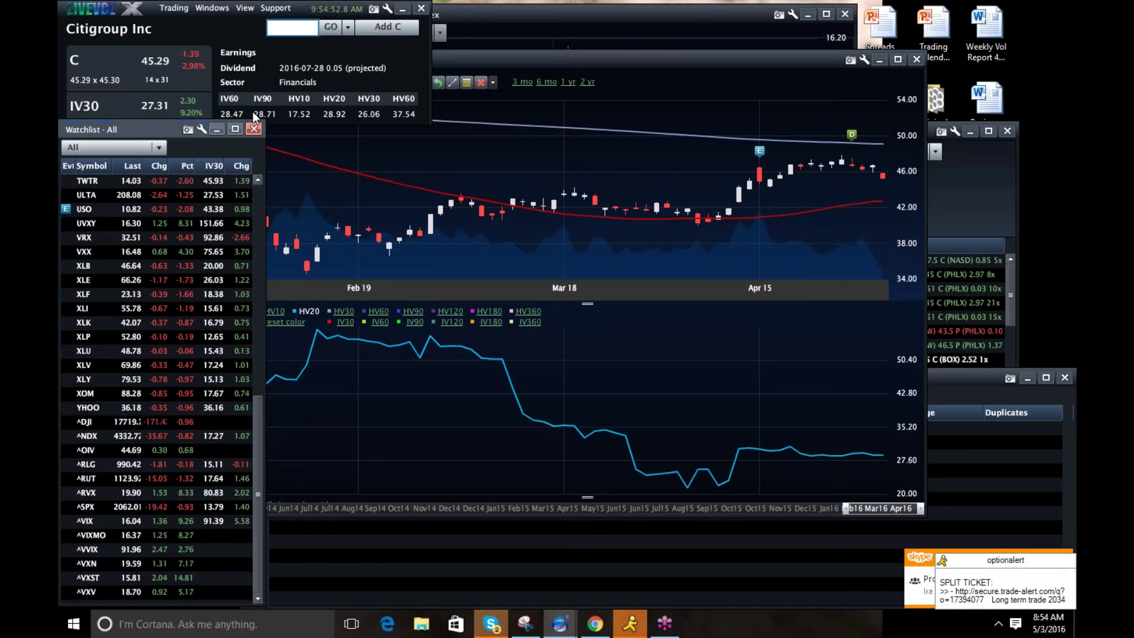
# - Load the TLT 20+ Year Treasury ETF
pyautogui.click(280, 26)
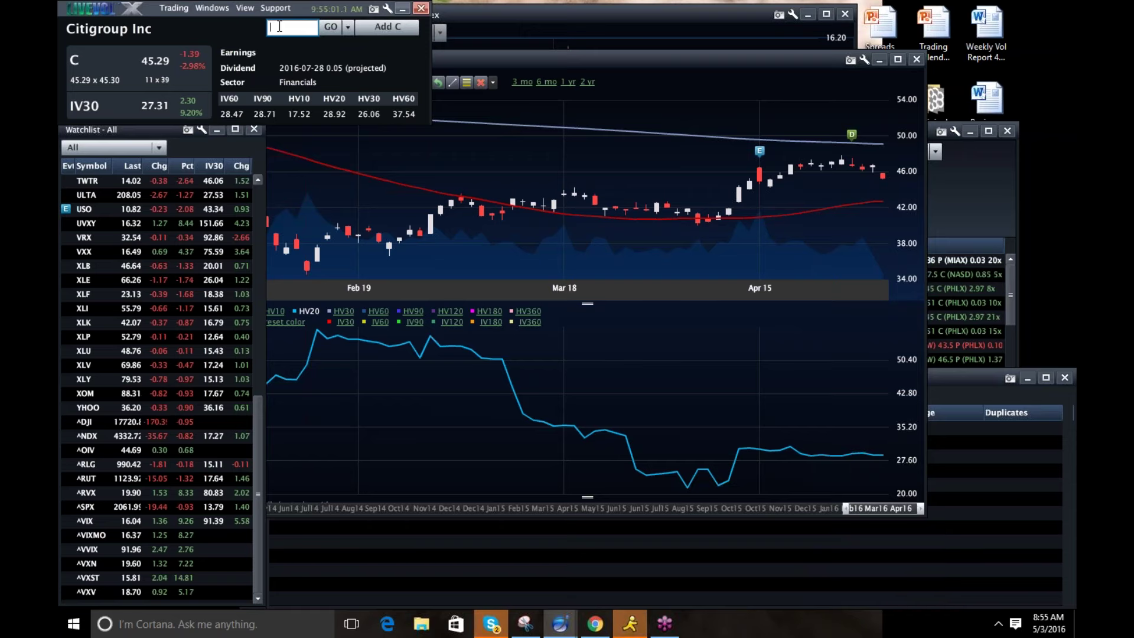
pyautogui.write('TLT')
pyautogui.press('Return')
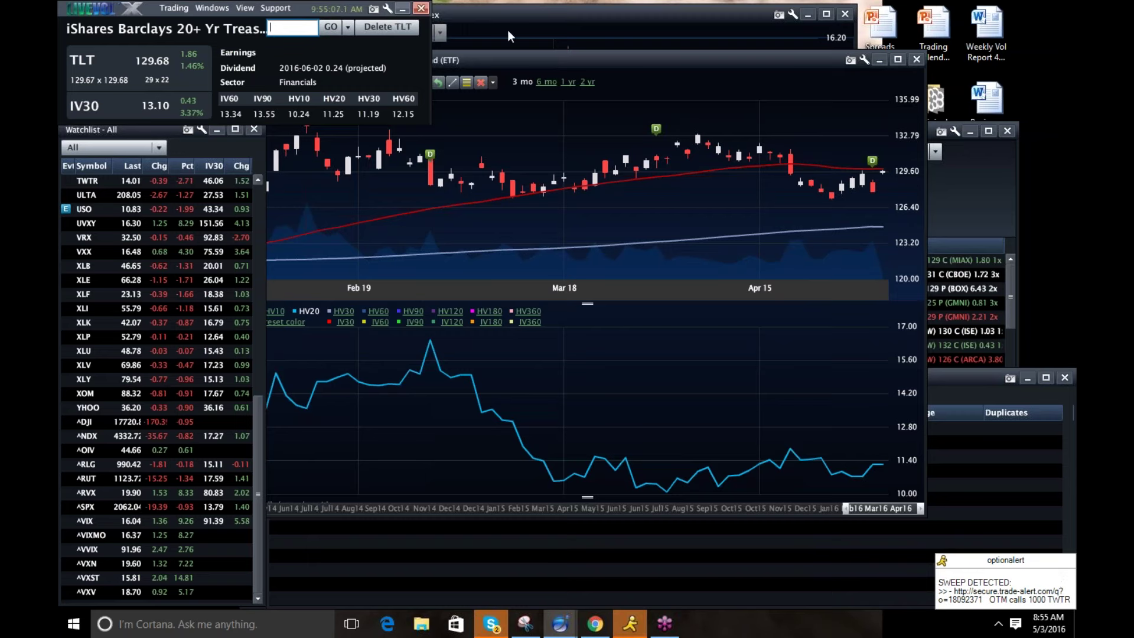
# - Load the IEF 7-10 year Treasury ETF
pyautogui.click(283, 27)
pyautogui.write('ief')
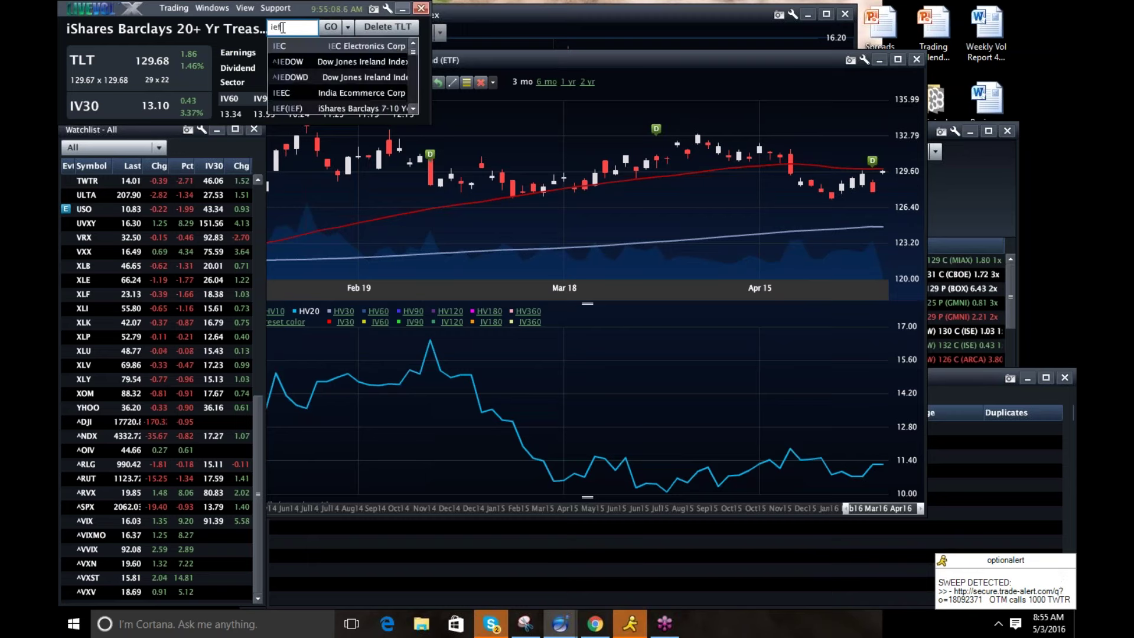
pyautogui.press('Return')
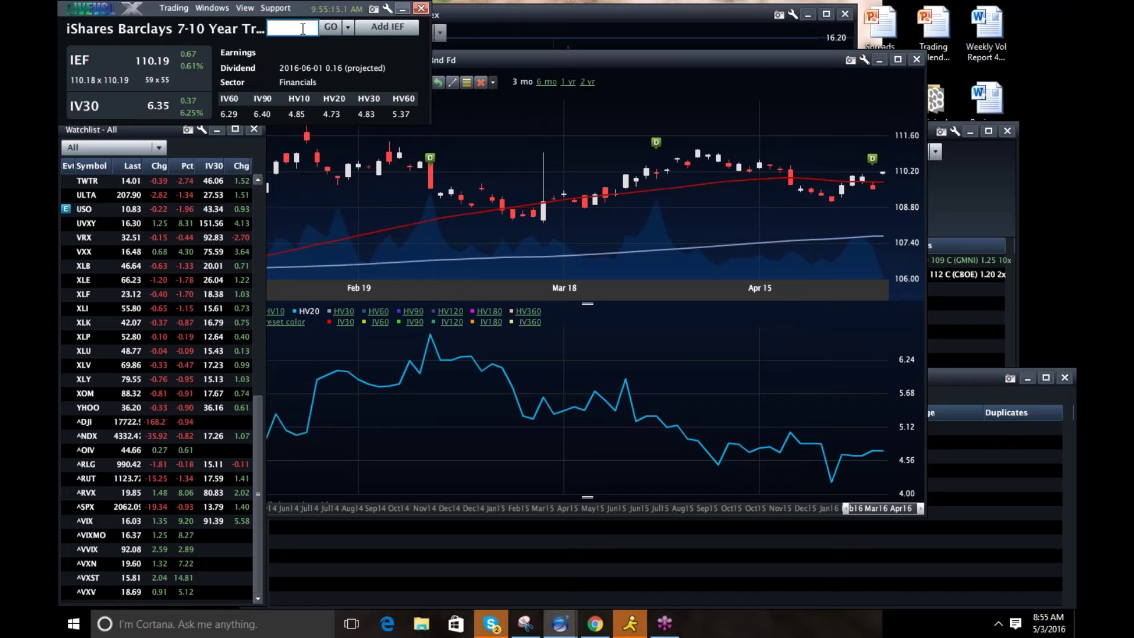
# - Load the FXY Japanese yen trust and bring its chart to the front
pyautogui.write('fxy7')
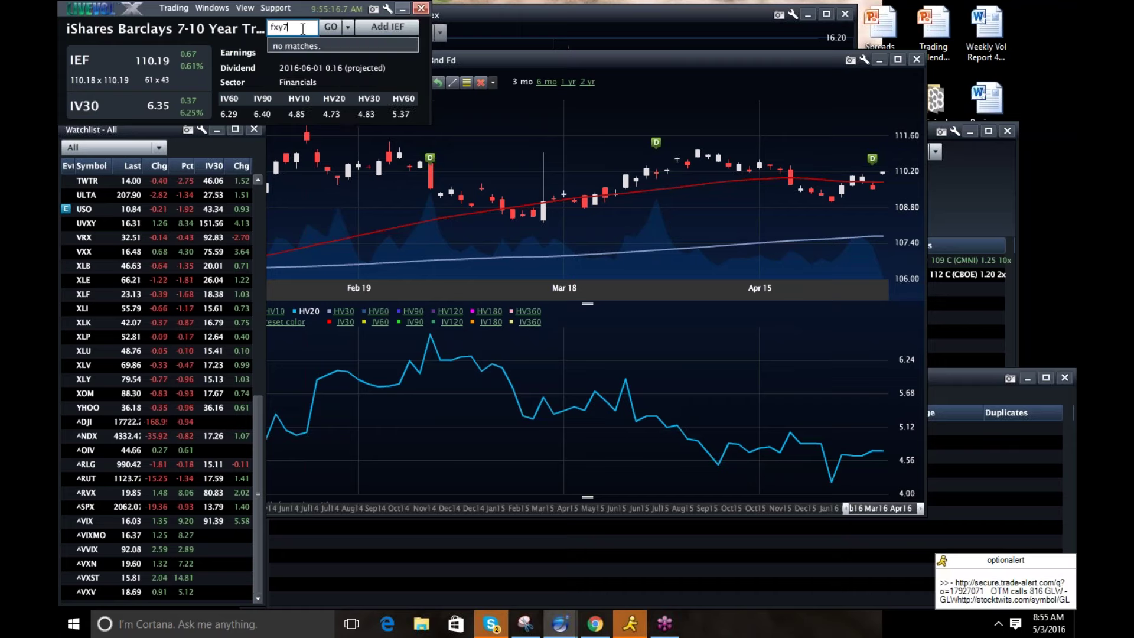
pyautogui.press('Return')
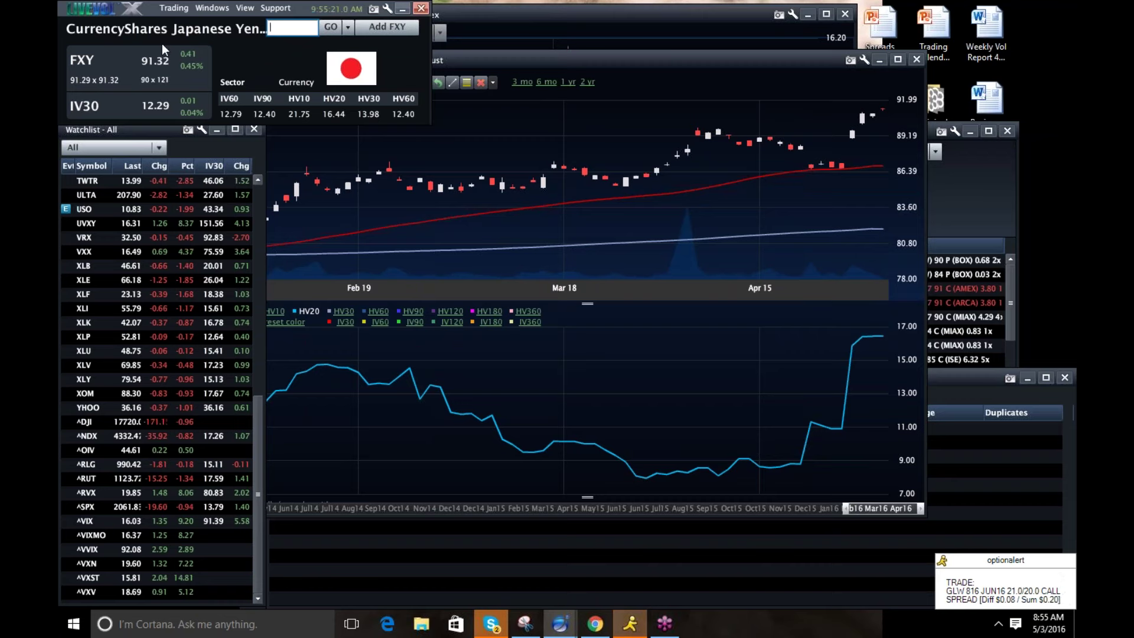
pyautogui.click(506, 85)
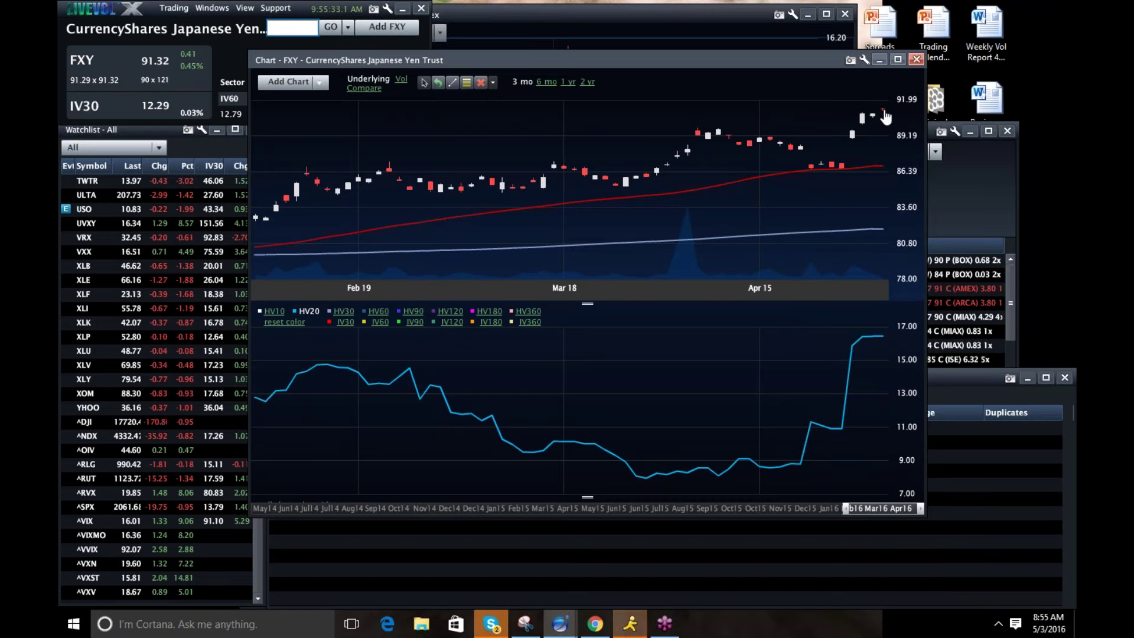
pyautogui.moveTo(884, 117)
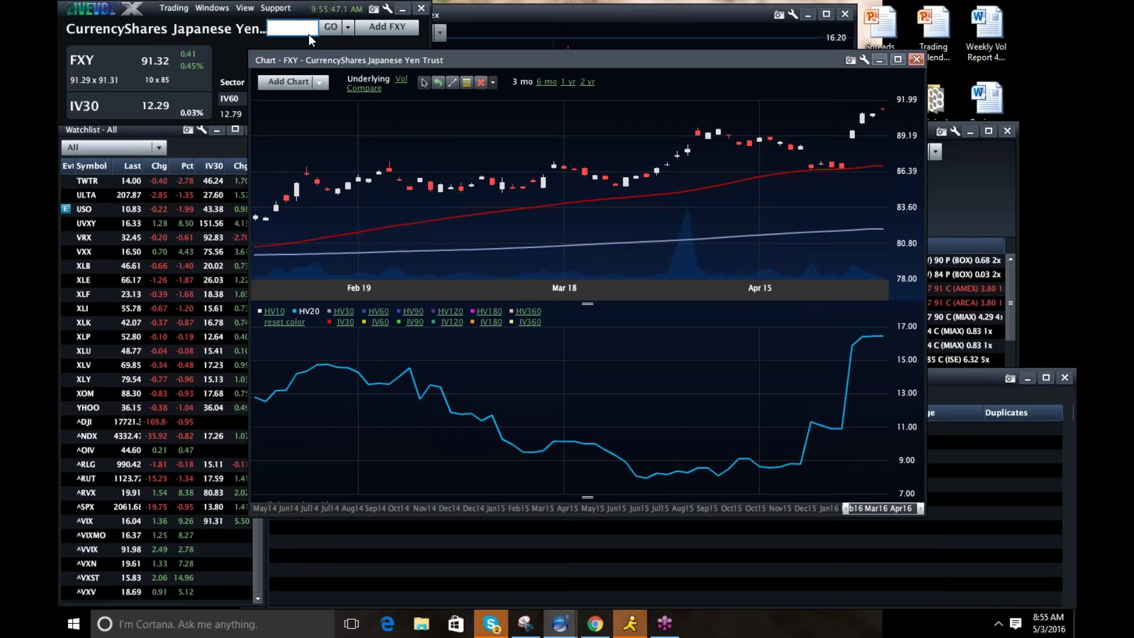
# - Load the DXJ WisdomTree Japan ETF, correcting the mistyped dxy
pyautogui.click(289, 26)
pyautogui.write('dxy')
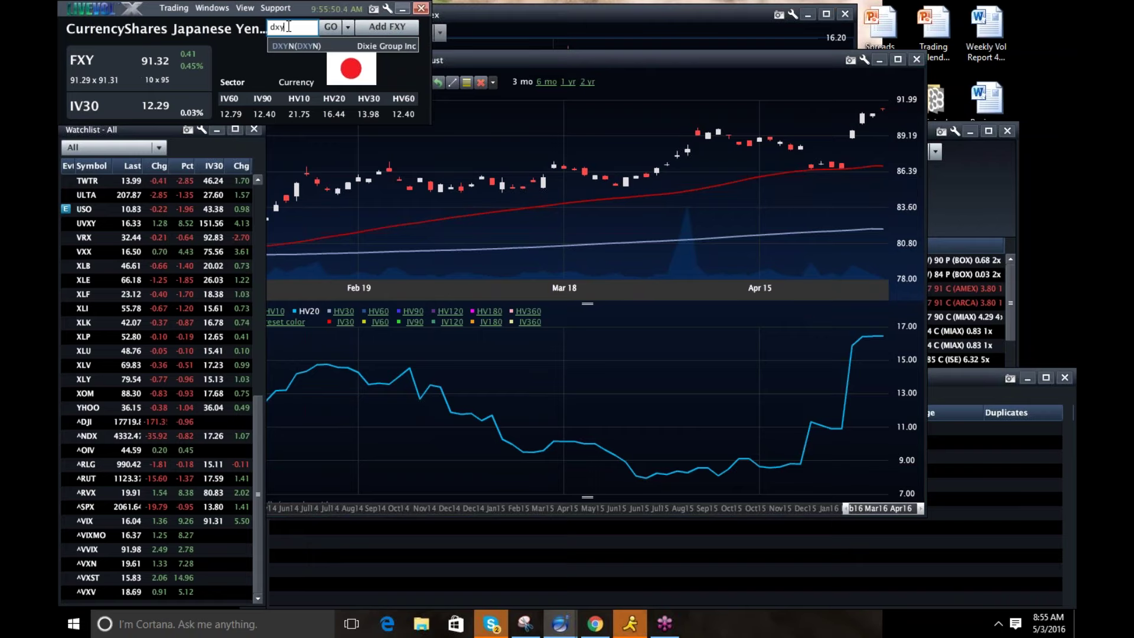
pyautogui.press('BackSpace')
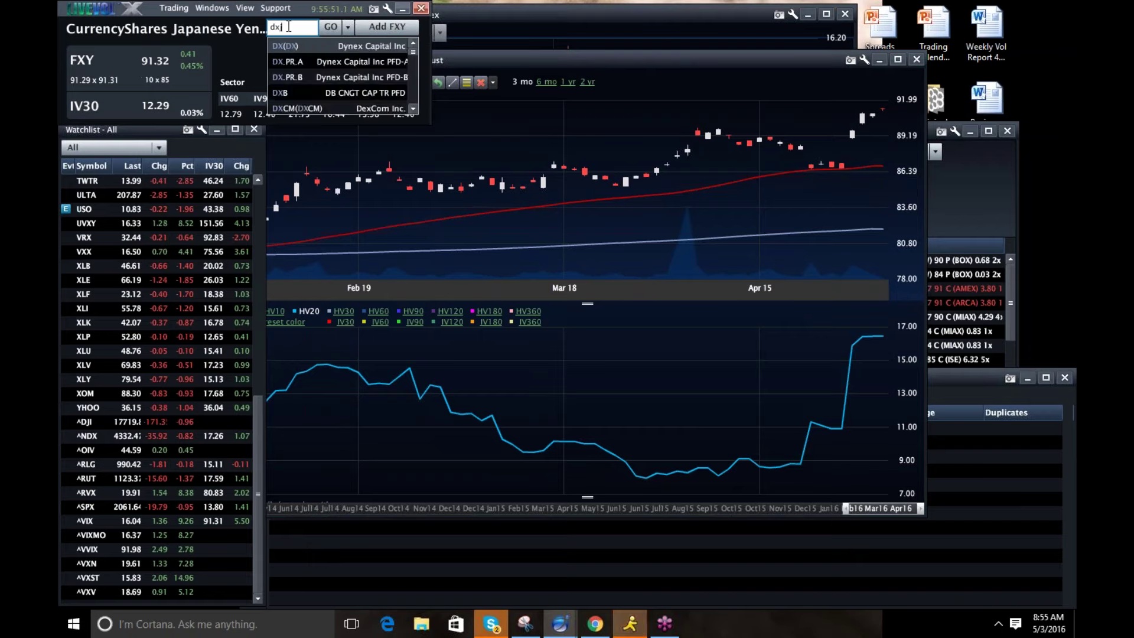
pyautogui.write('j')
pyautogui.press('Return')
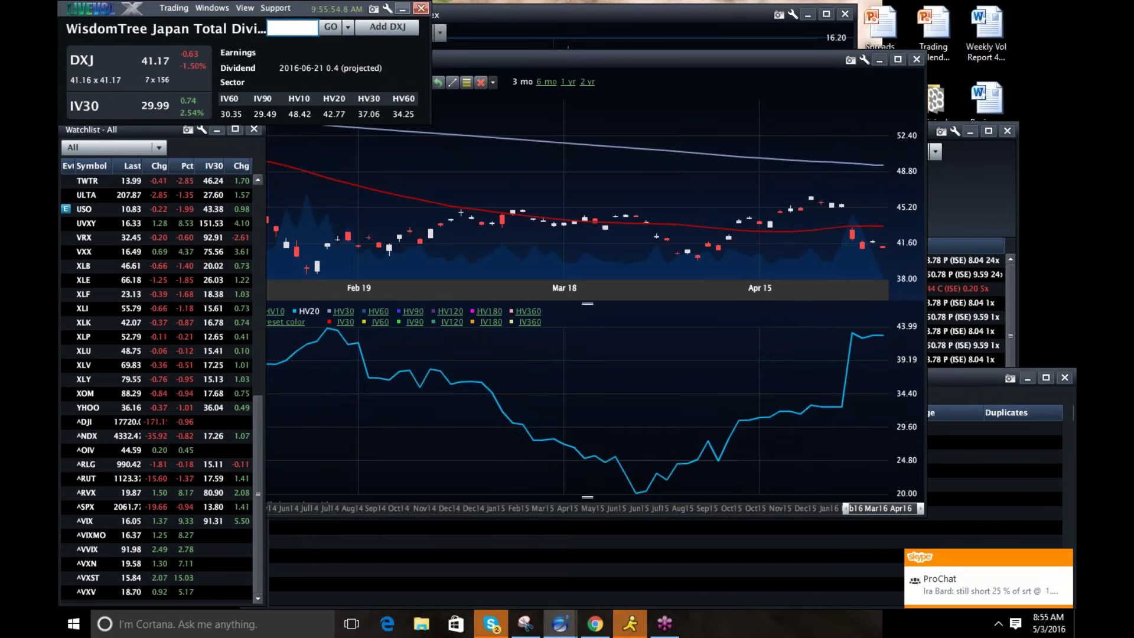
# - Narrow the DXJ chart's date range to recent months to show April candles
pyautogui.click(886, 251)
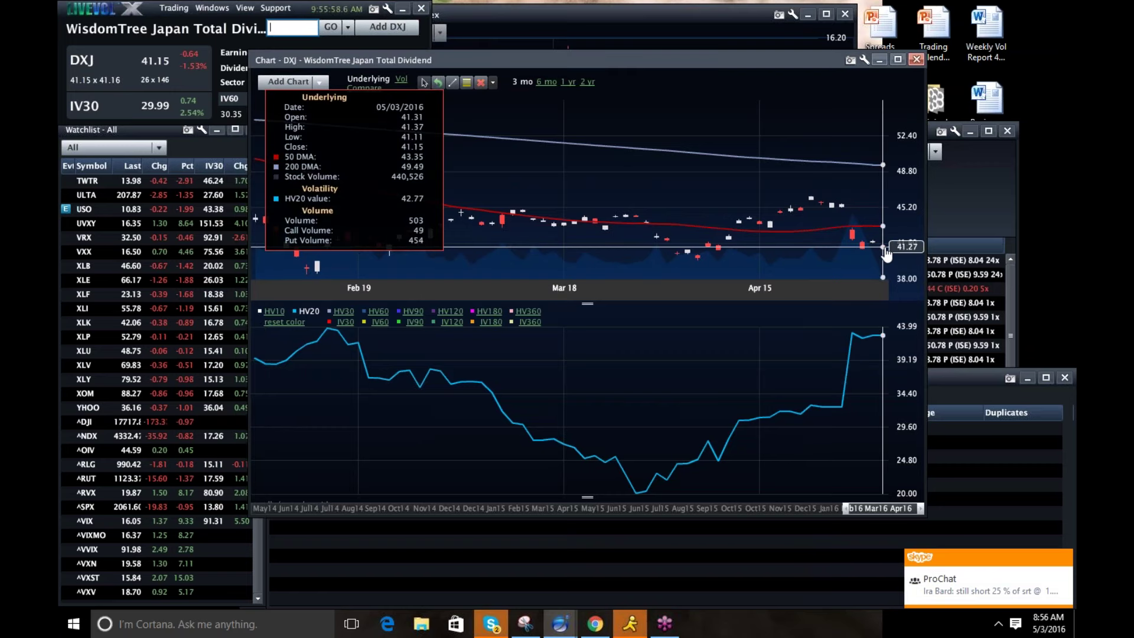
pyautogui.click(862, 530)
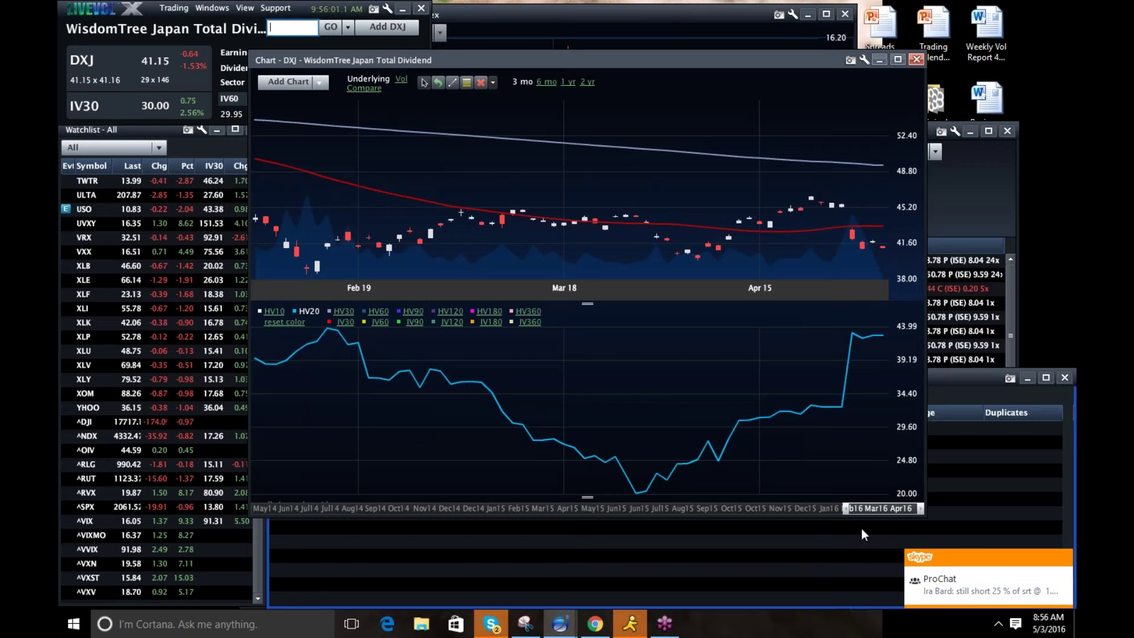
pyautogui.click(848, 510)
pyautogui.moveTo(849, 508); pyautogui.dragTo(885, 508)
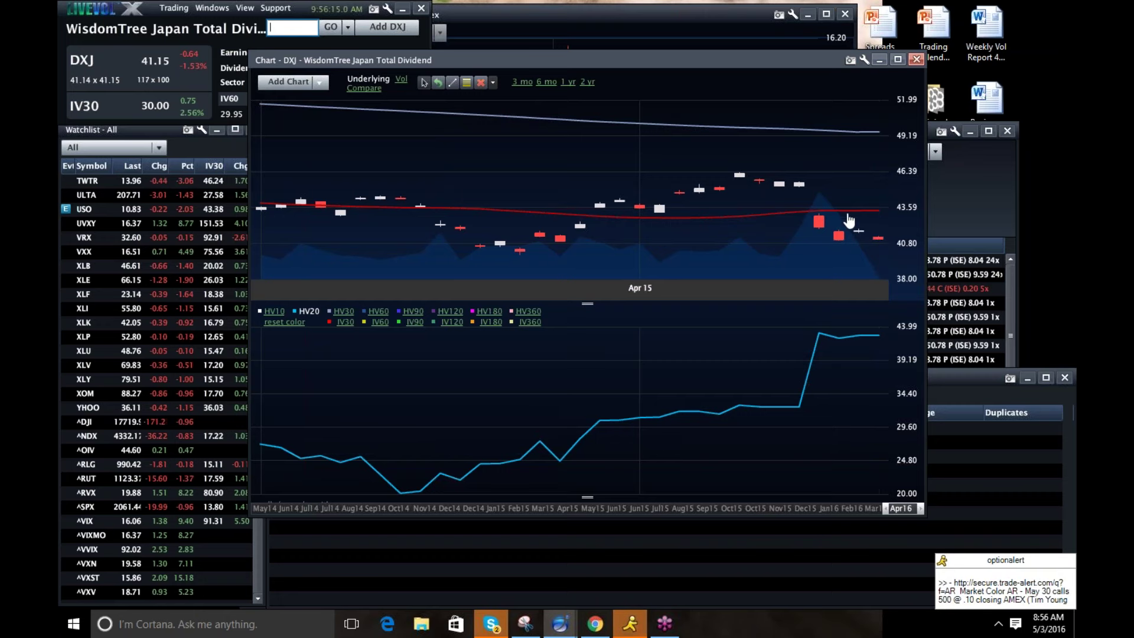
# - Load the FXI China ETF into the workspace
pyautogui.click(420, 9)
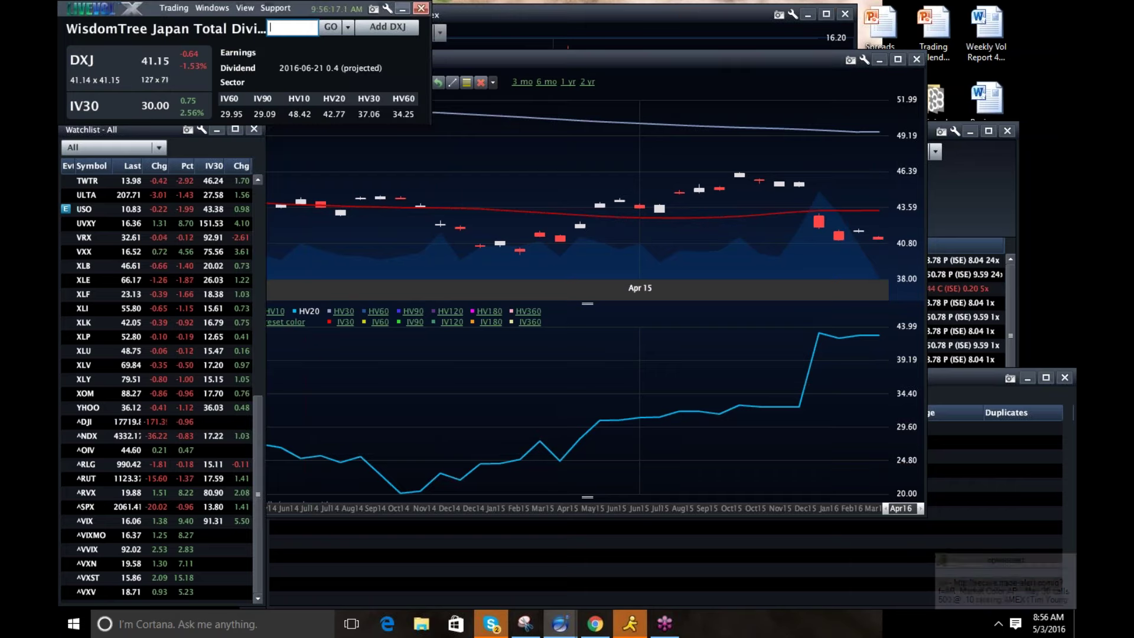
pyautogui.write('FXI')
pyautogui.press('Return')
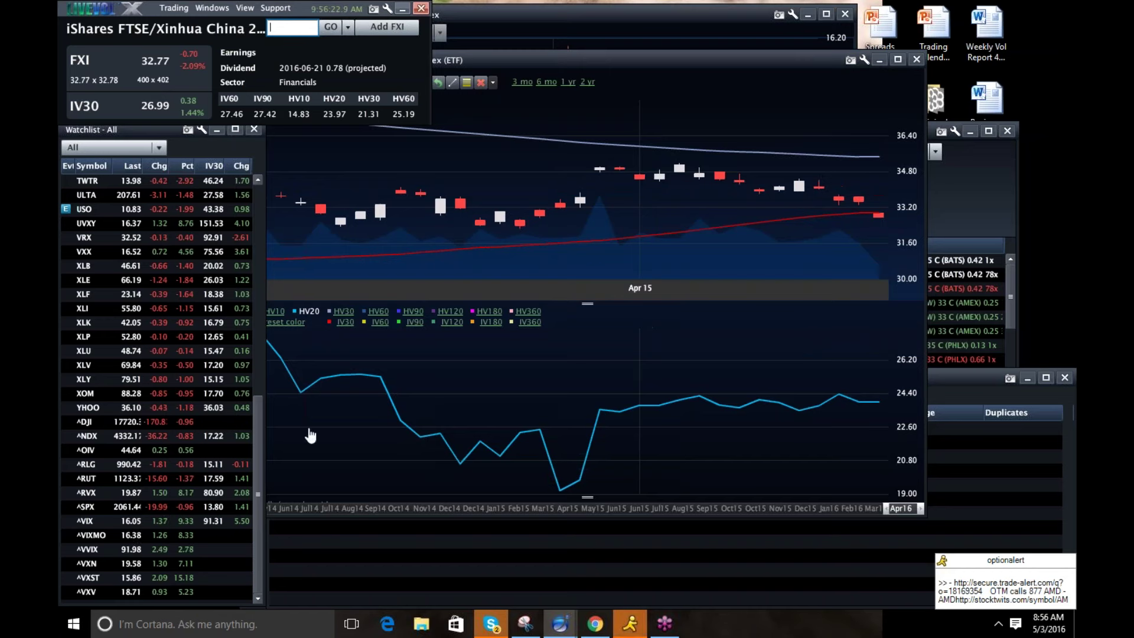
# - Switch the workspace to SPY
pyautogui.click(272, 545)
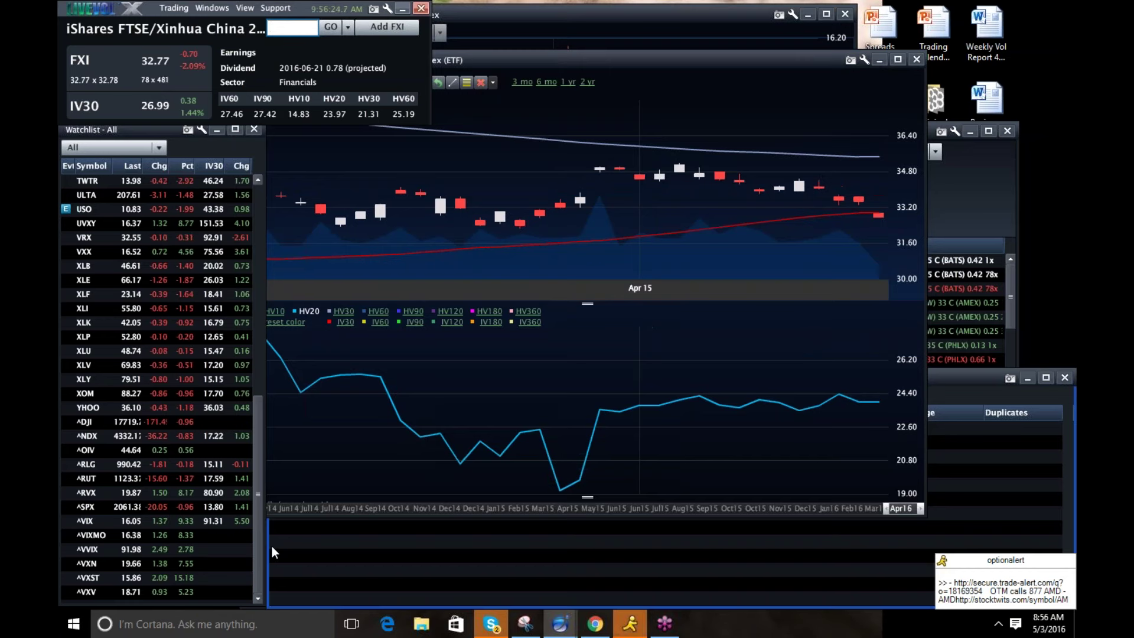
pyautogui.click(250, 539)
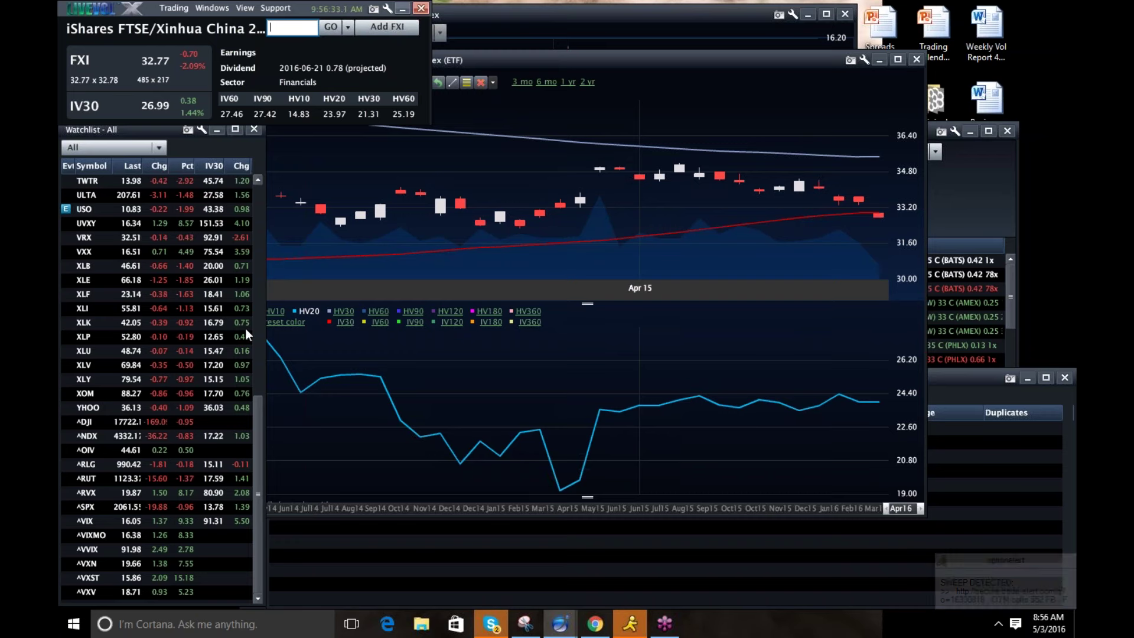
pyautogui.write('SPY')
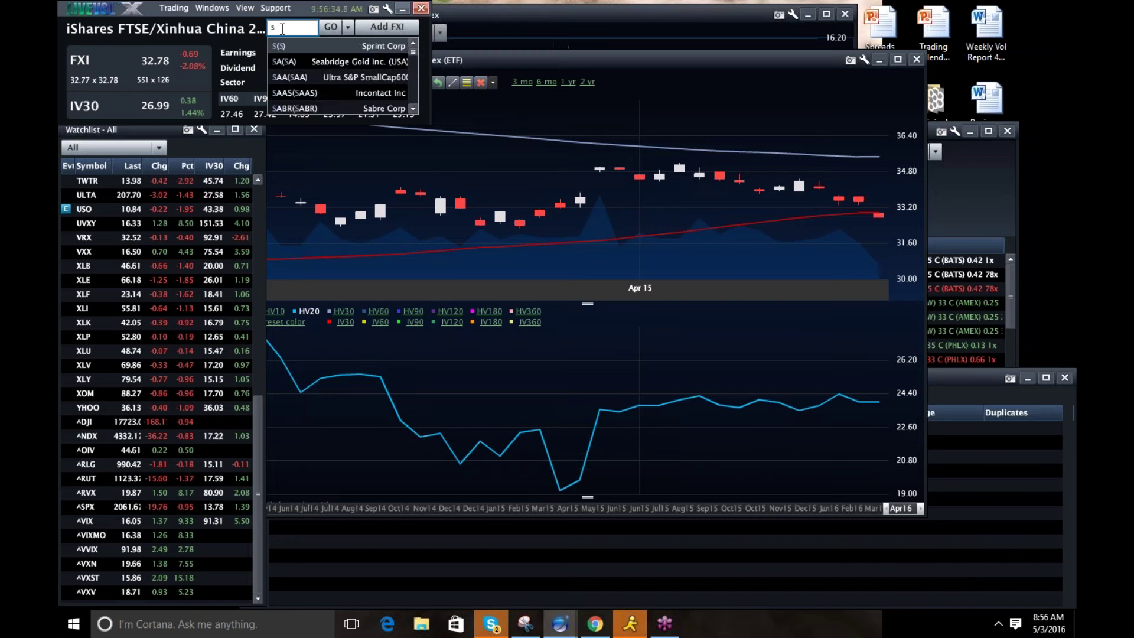
pyautogui.press('Return')
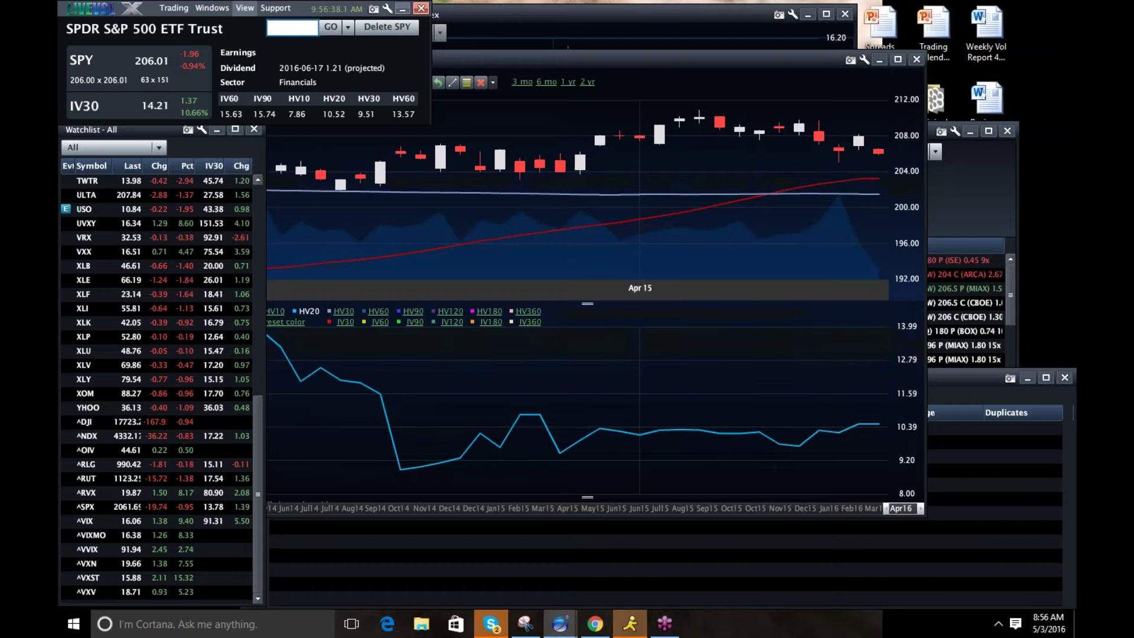
# - Bring the VIX tick chart, then the SPY tick chart, to the front from the Windows list
pyautogui.click(212, 8)
pyautogui.click(267, 63)
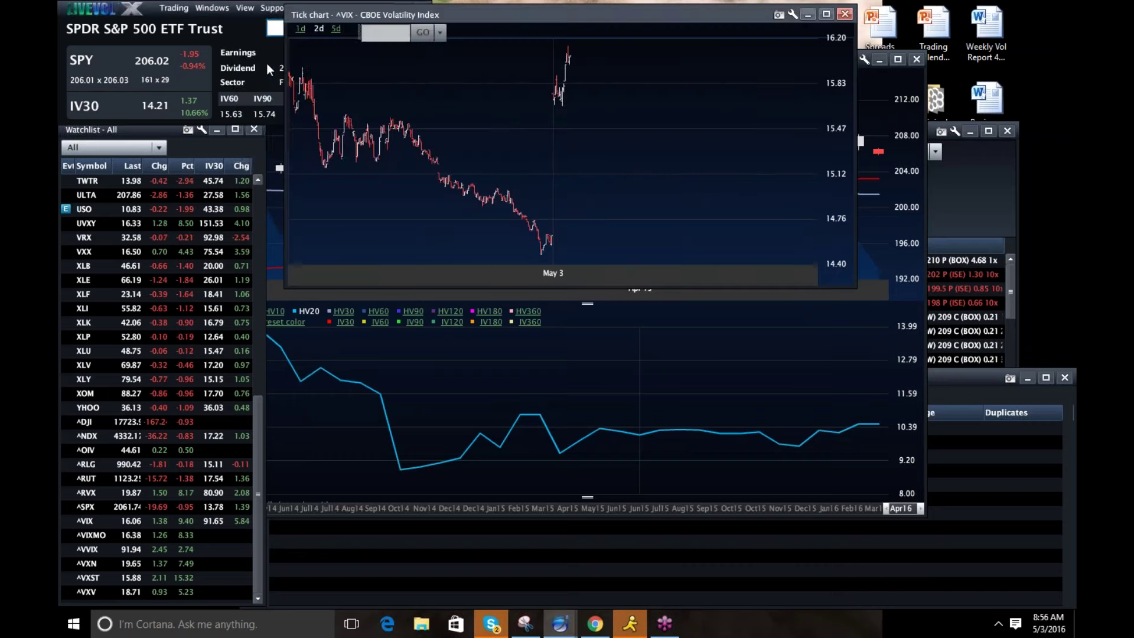
pyautogui.click(248, 8)
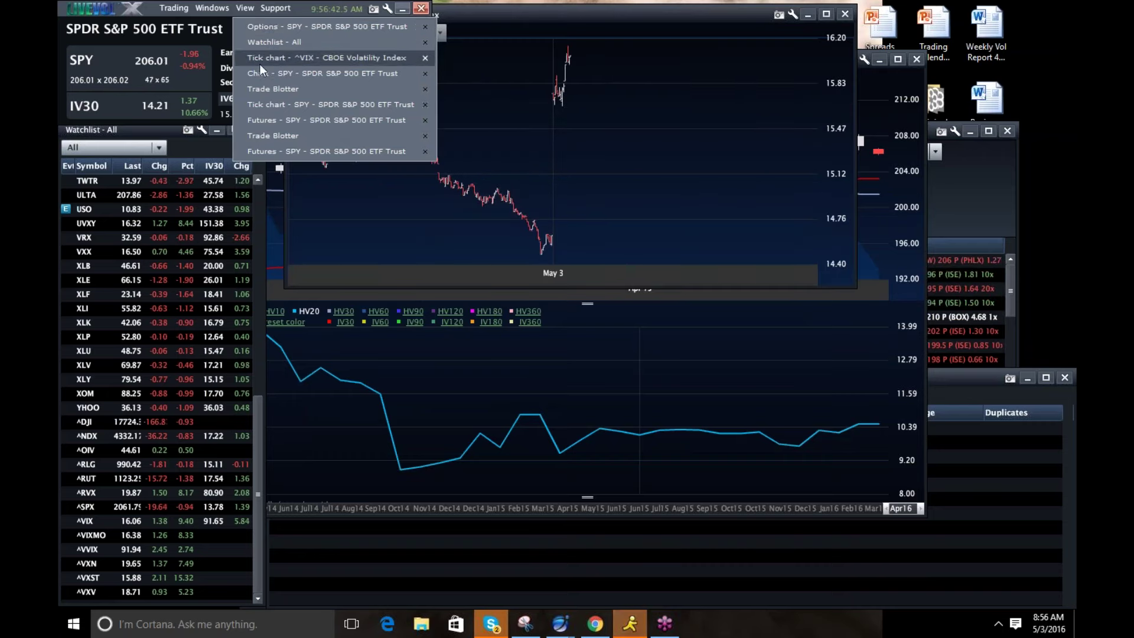
pyautogui.click(265, 104)
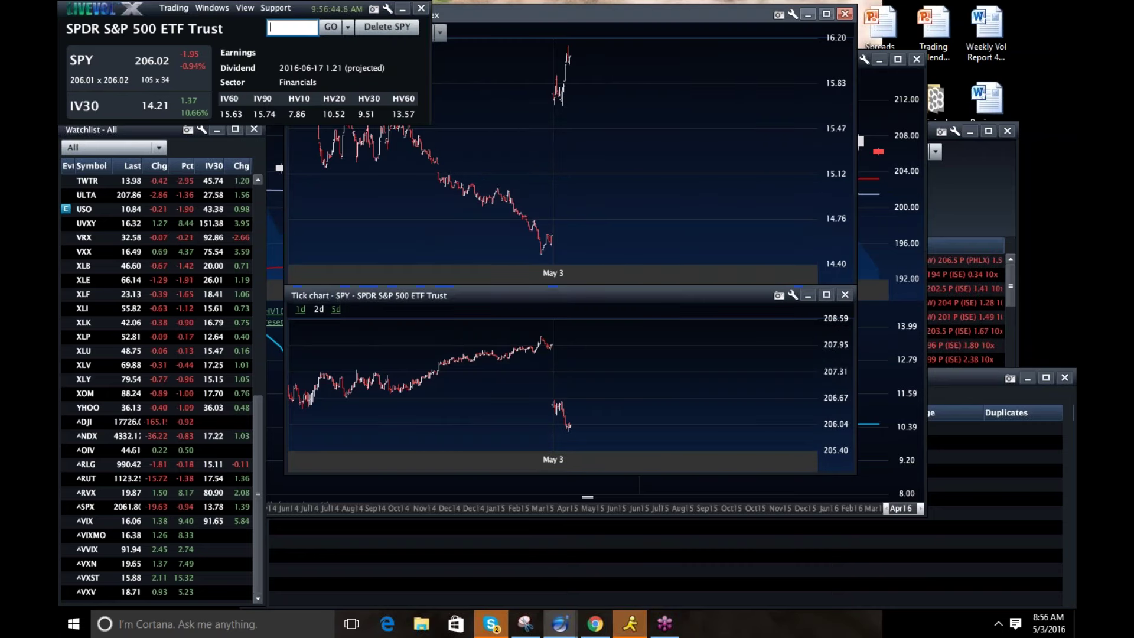
# - Show one day of SPY ticks and stretch the chart window taller at both edges
pyautogui.click(300, 310)
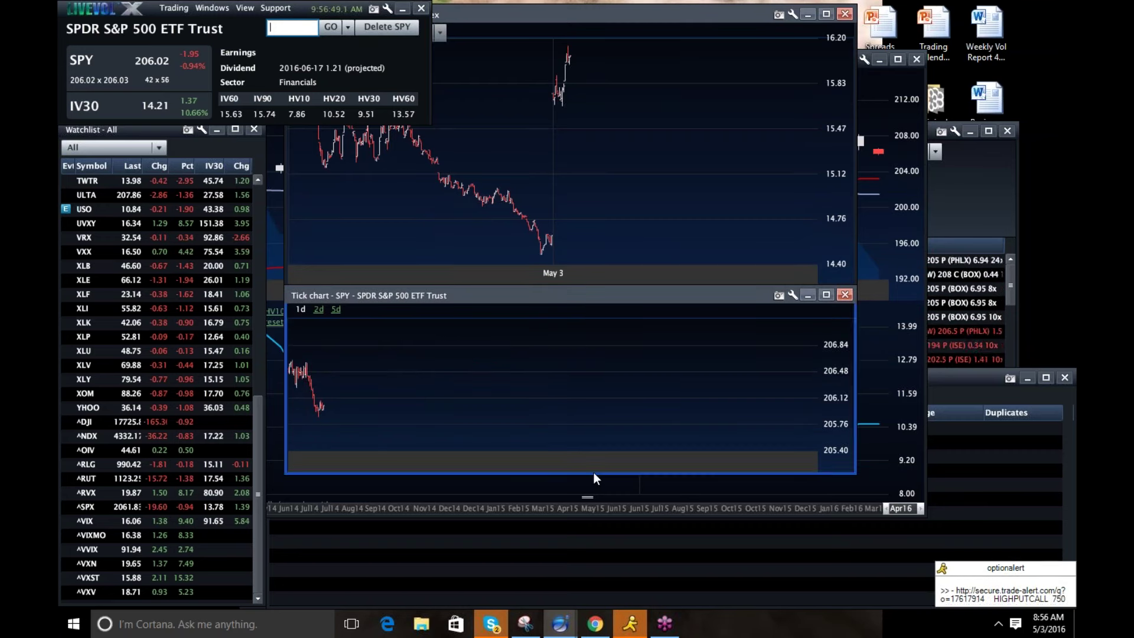
pyautogui.moveTo(594, 473); pyautogui.dragTo(583, 585)
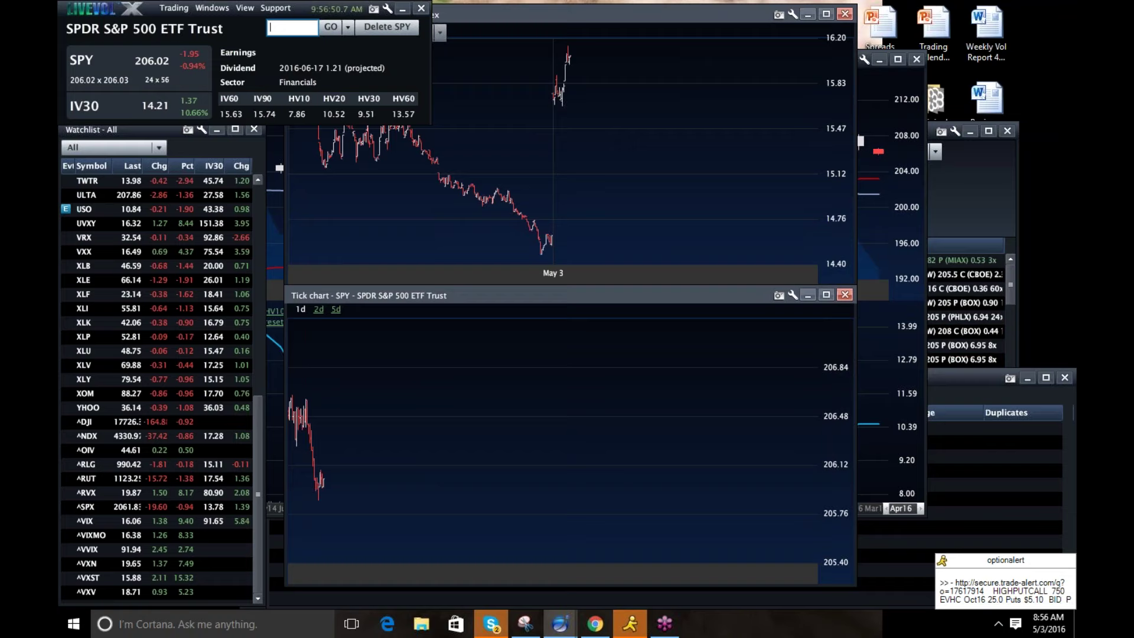
pyautogui.moveTo(560, 285); pyautogui.dragTo(548, 120)
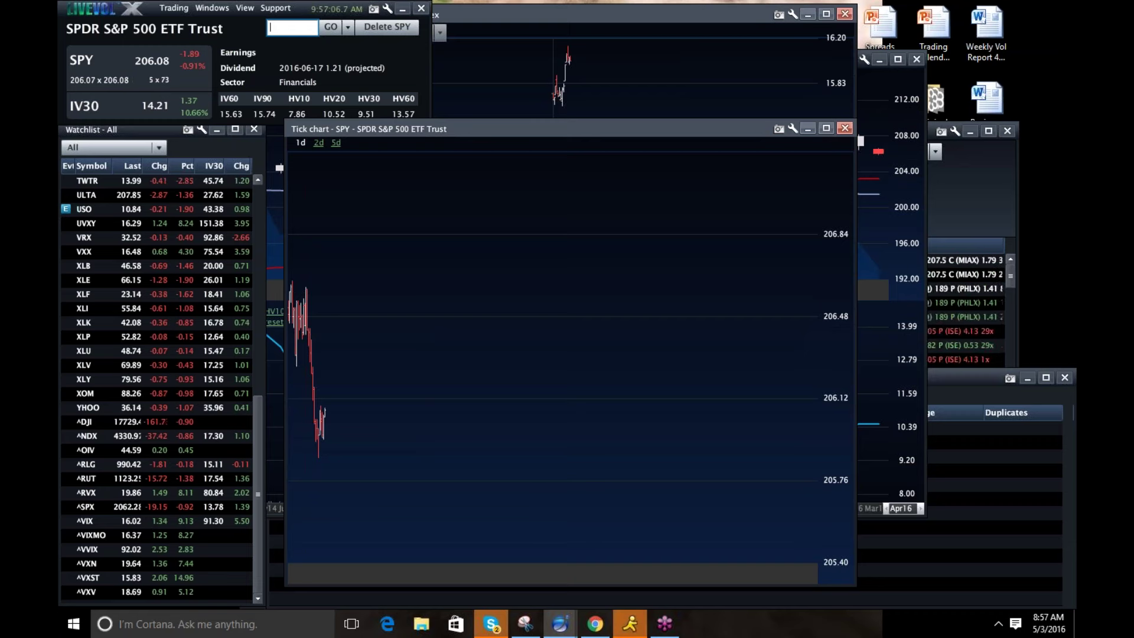
pyautogui.click(426, 467)
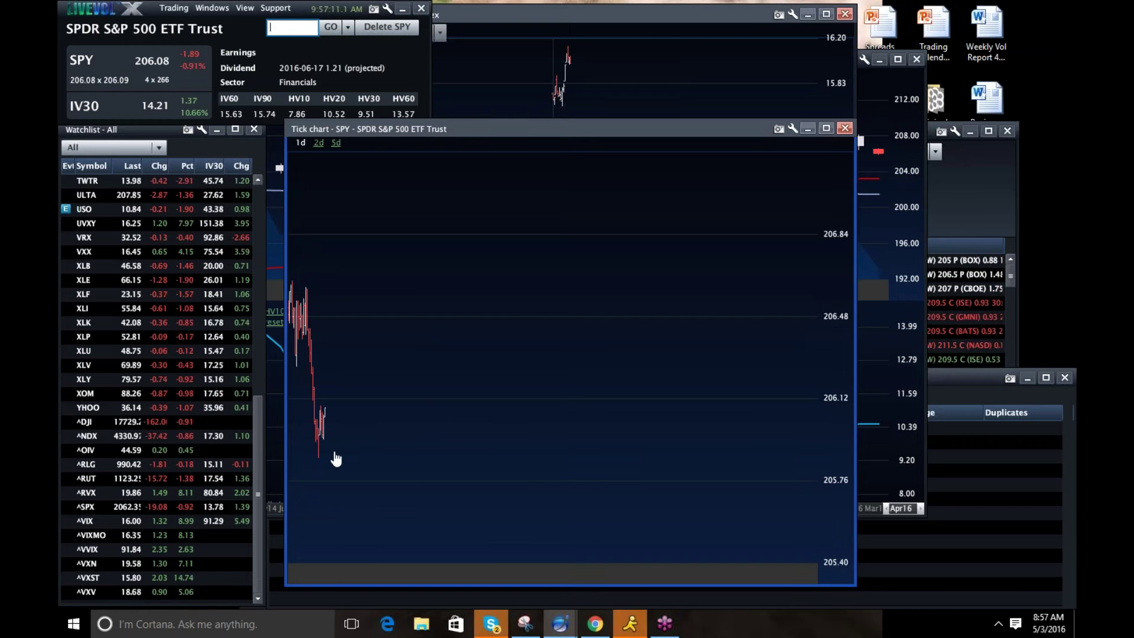
# - Switch the SPY tick chart to 5 days (Apr 28–May 3) and dismiss the price readout
pyautogui.moveTo(323, 463)
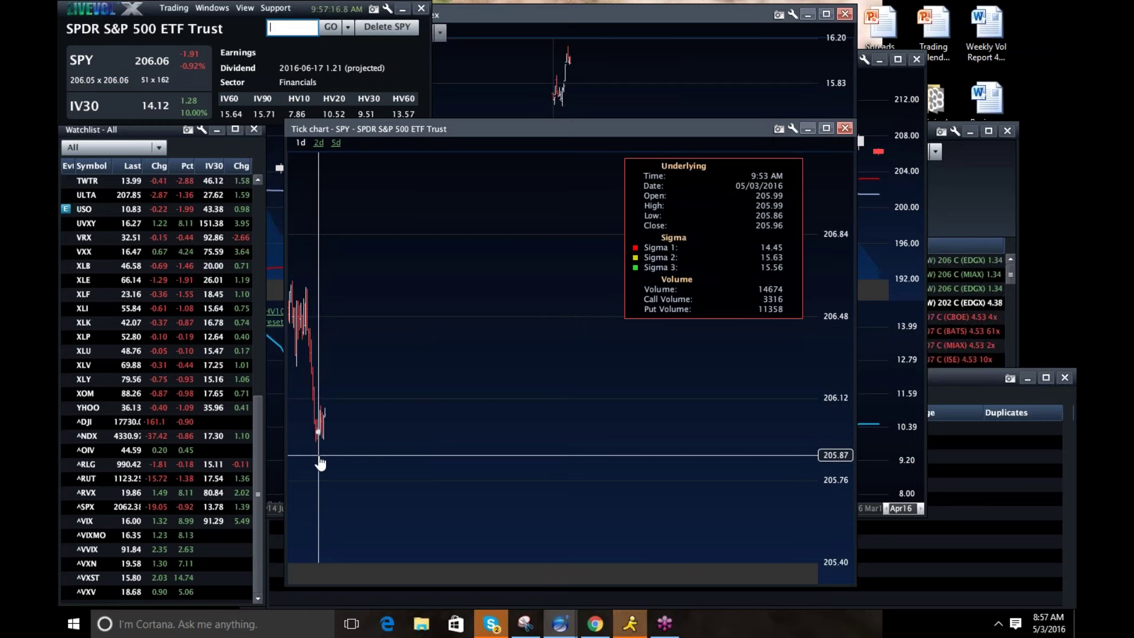
pyautogui.click(335, 143)
pyautogui.moveTo(572, 508)
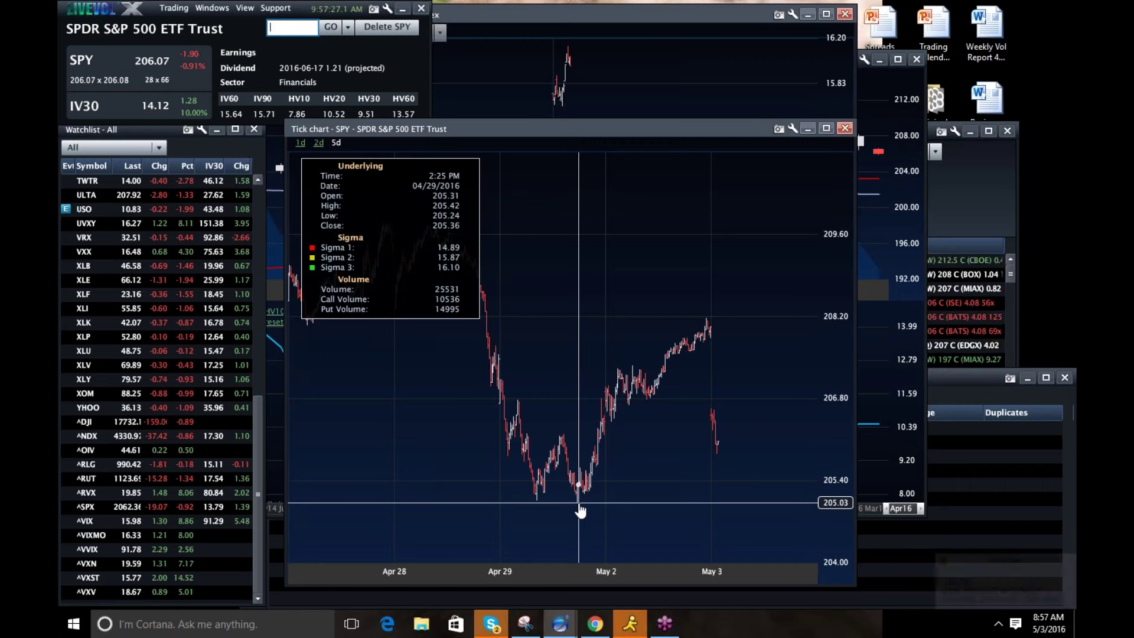
pyautogui.click(578, 508)
# - Load the S&P 500 index ^SPX into the tick chart by entering spx
pyautogui.click(275, 24)
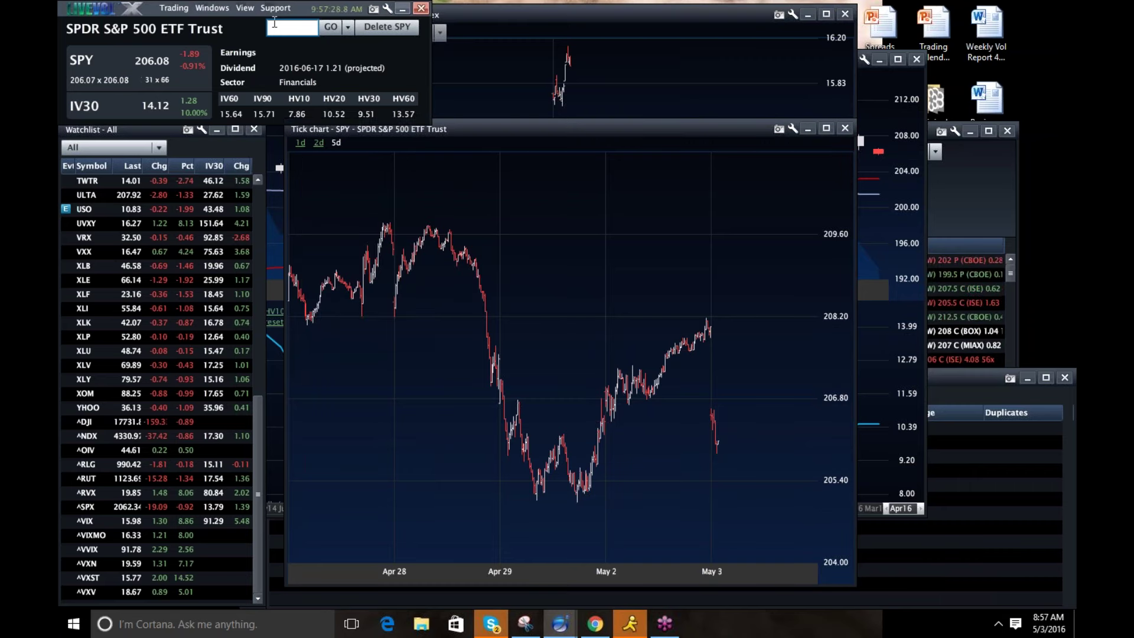
pyautogui.write('spx')
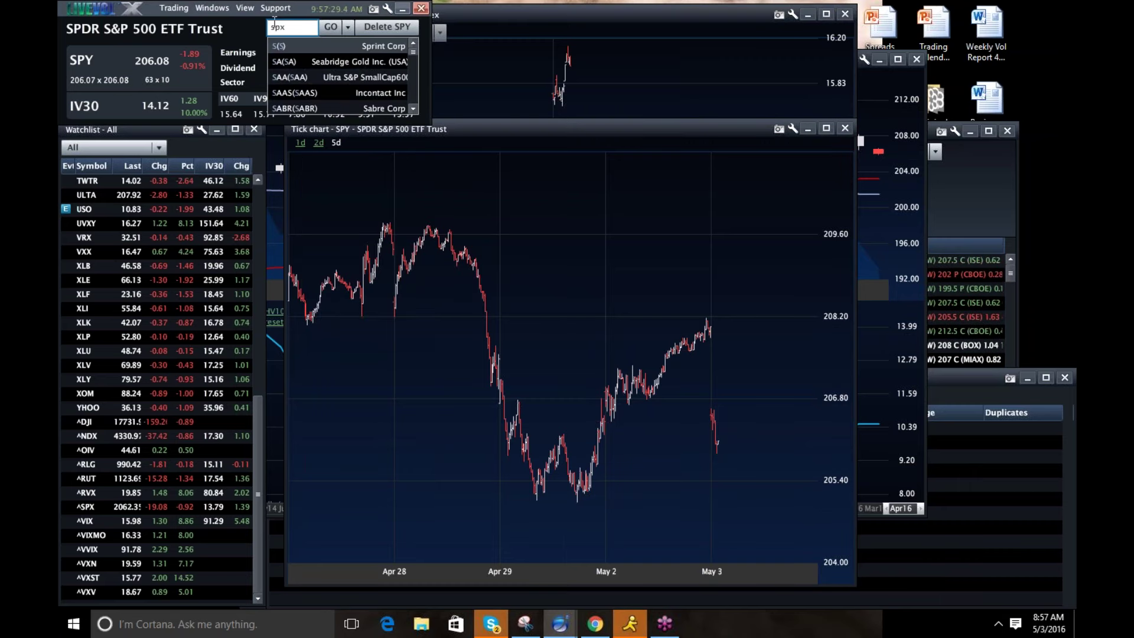
pyautogui.press('Return')
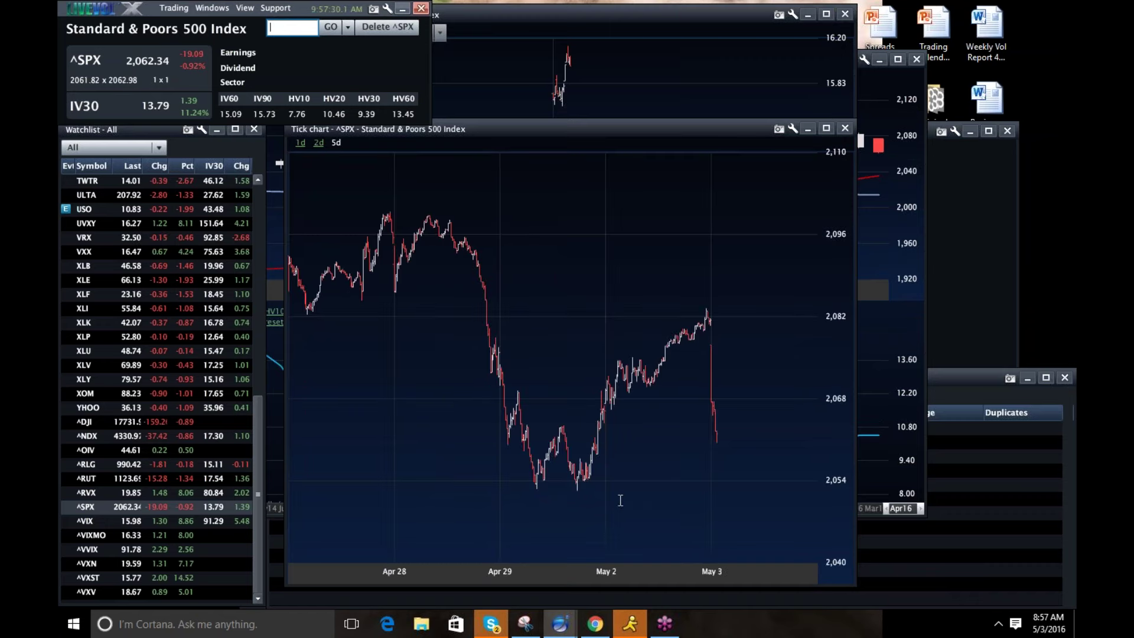
# - Read the ^SPX price readout at the Apr 29 2:20 PM low
pyautogui.click(578, 492)
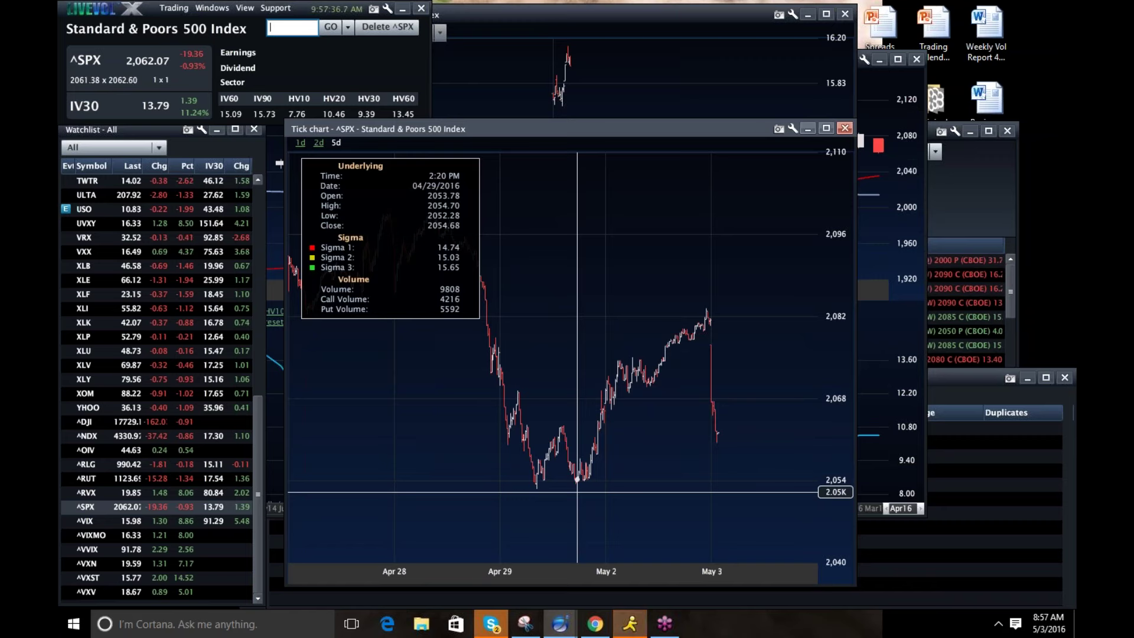
pyautogui.click(579, 493)
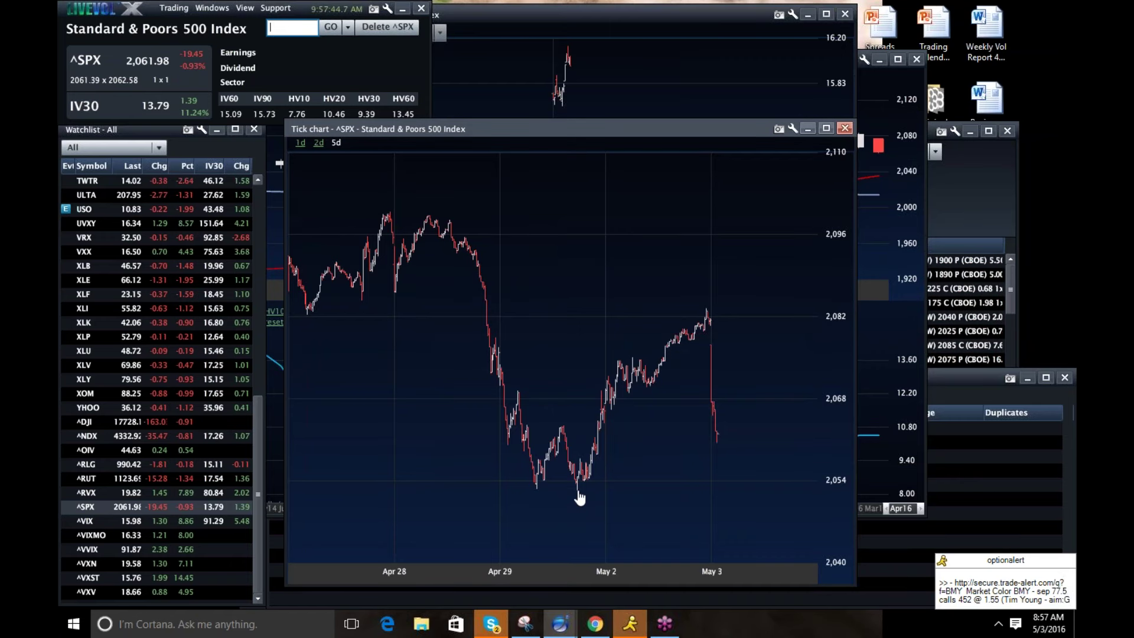
pyautogui.click(577, 492)
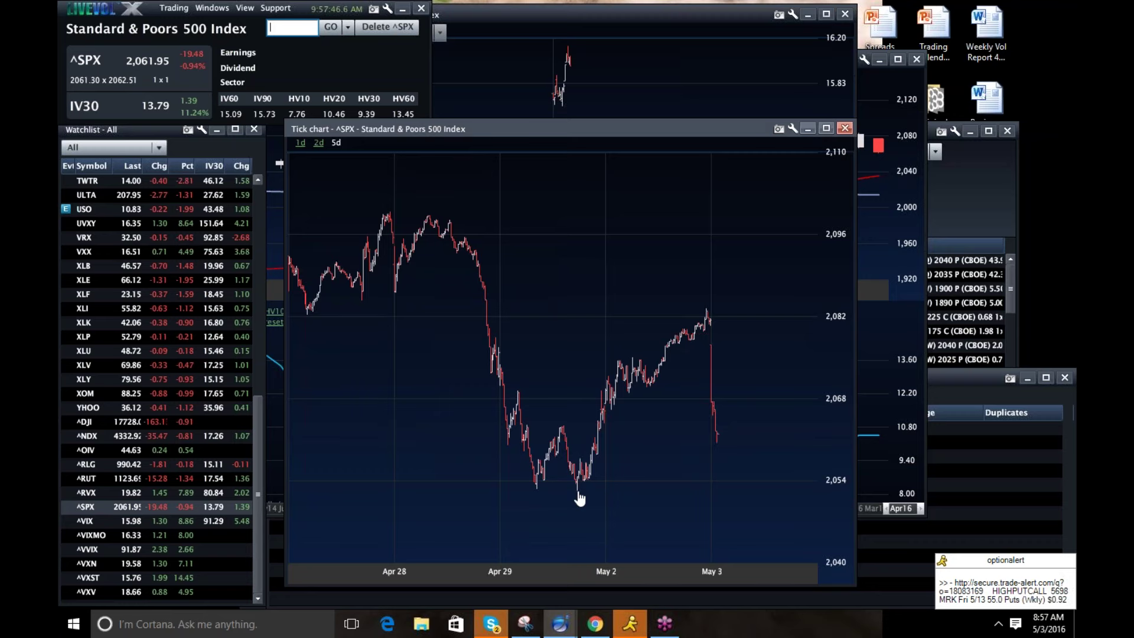